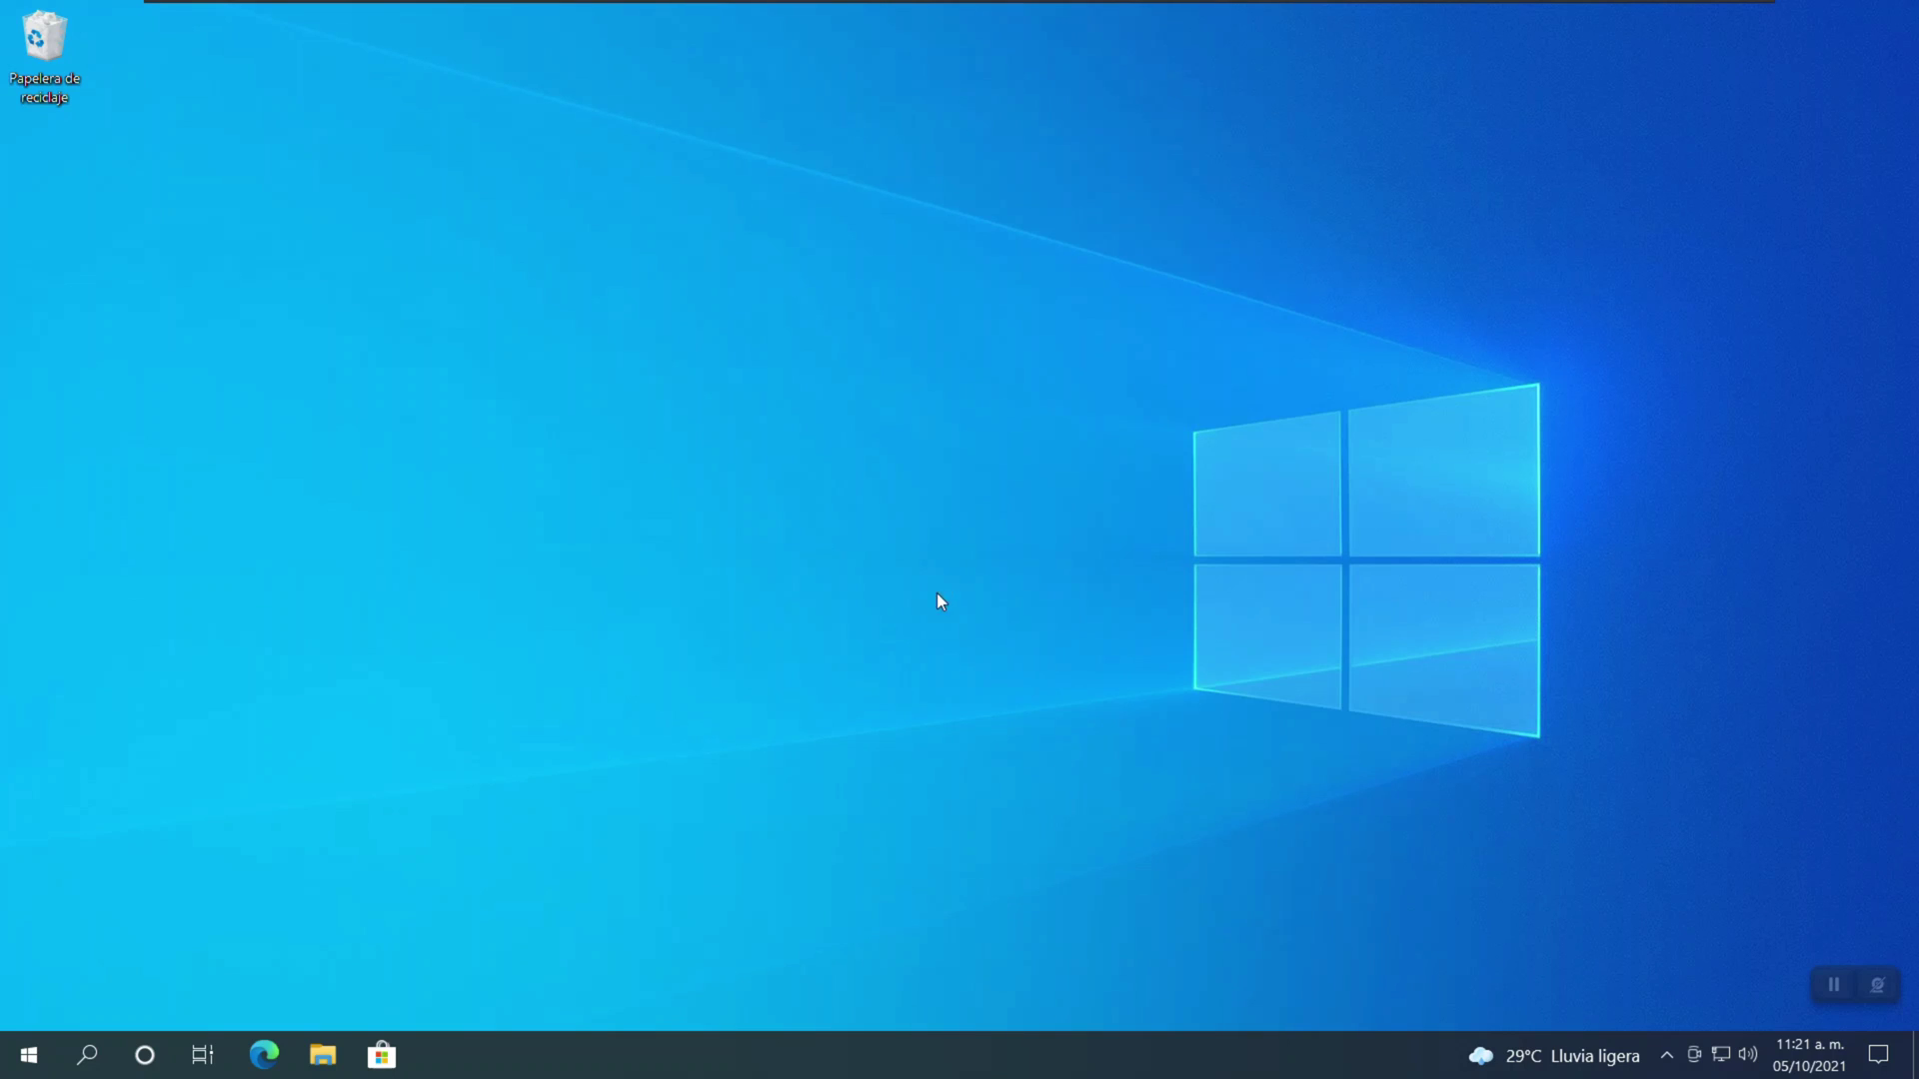
left_click(264, 1055)
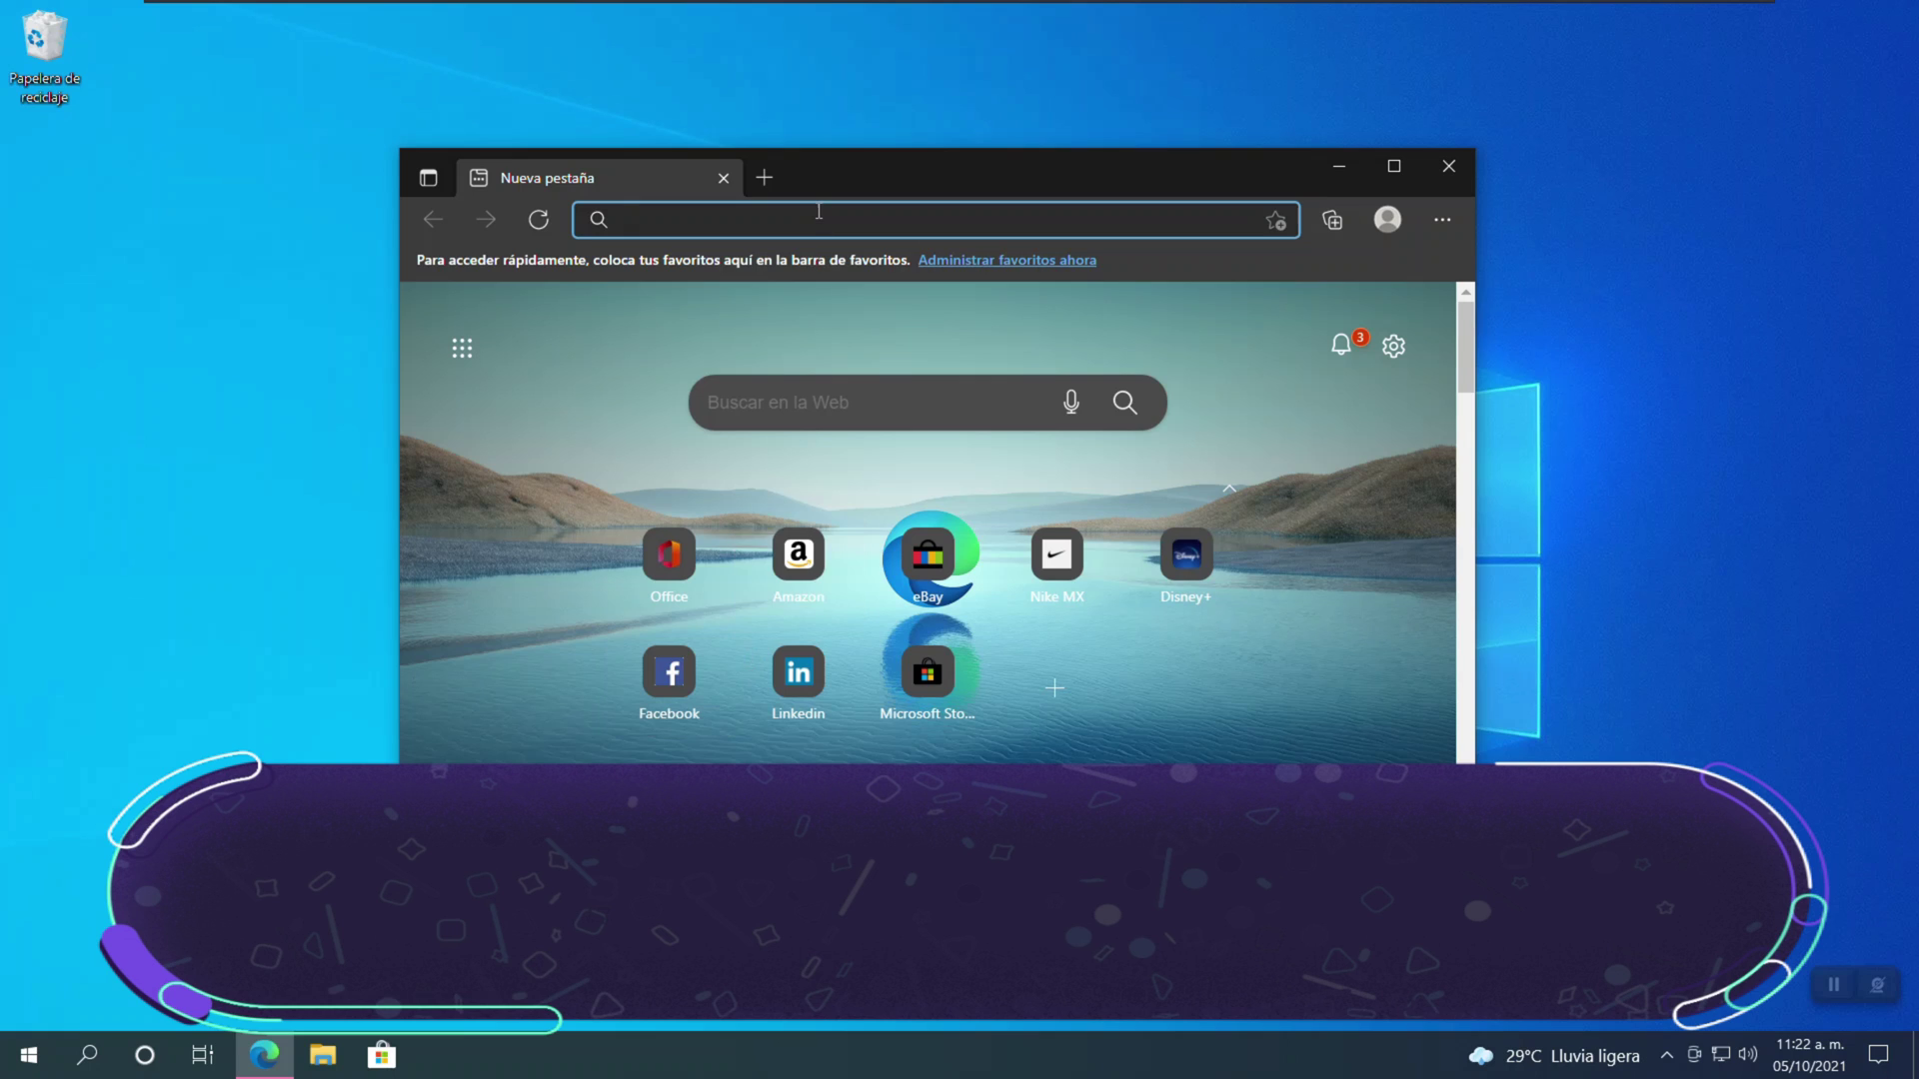
right_click(666, 227)
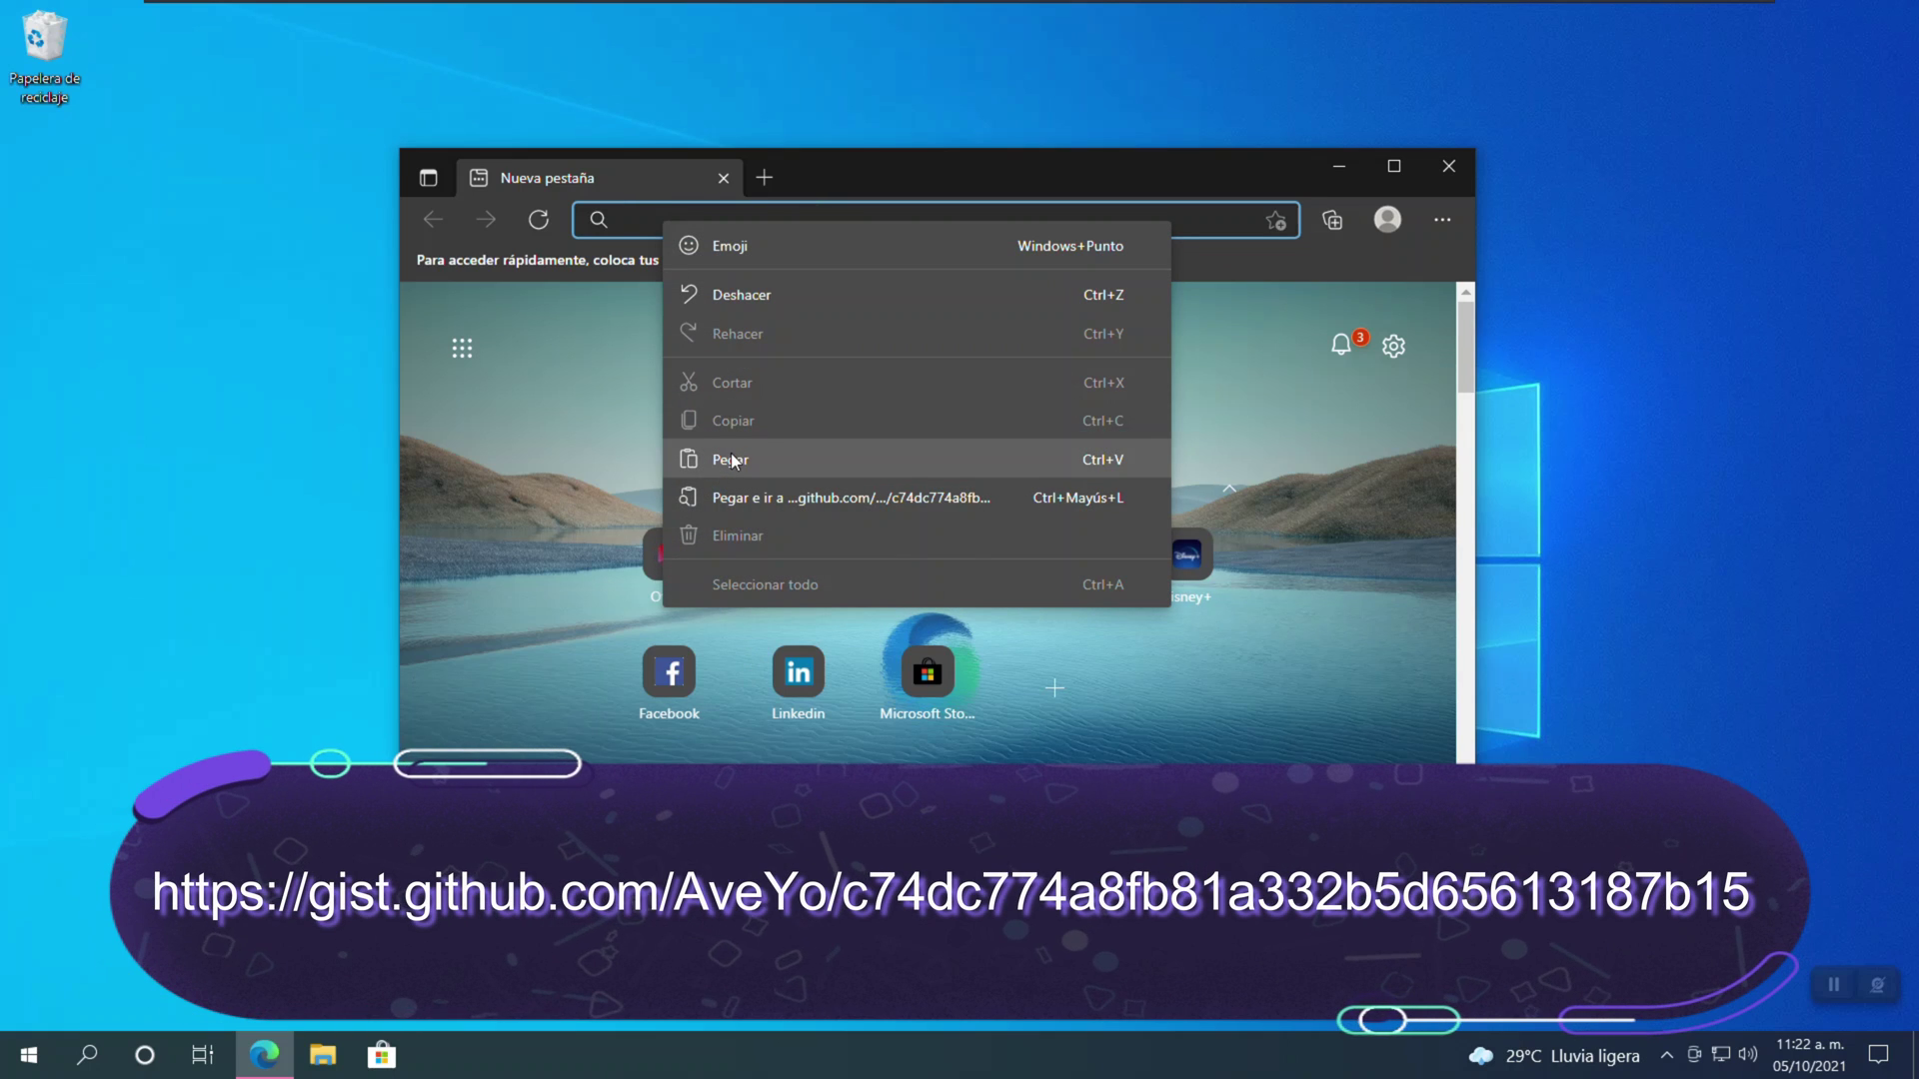
left_click(730, 459)
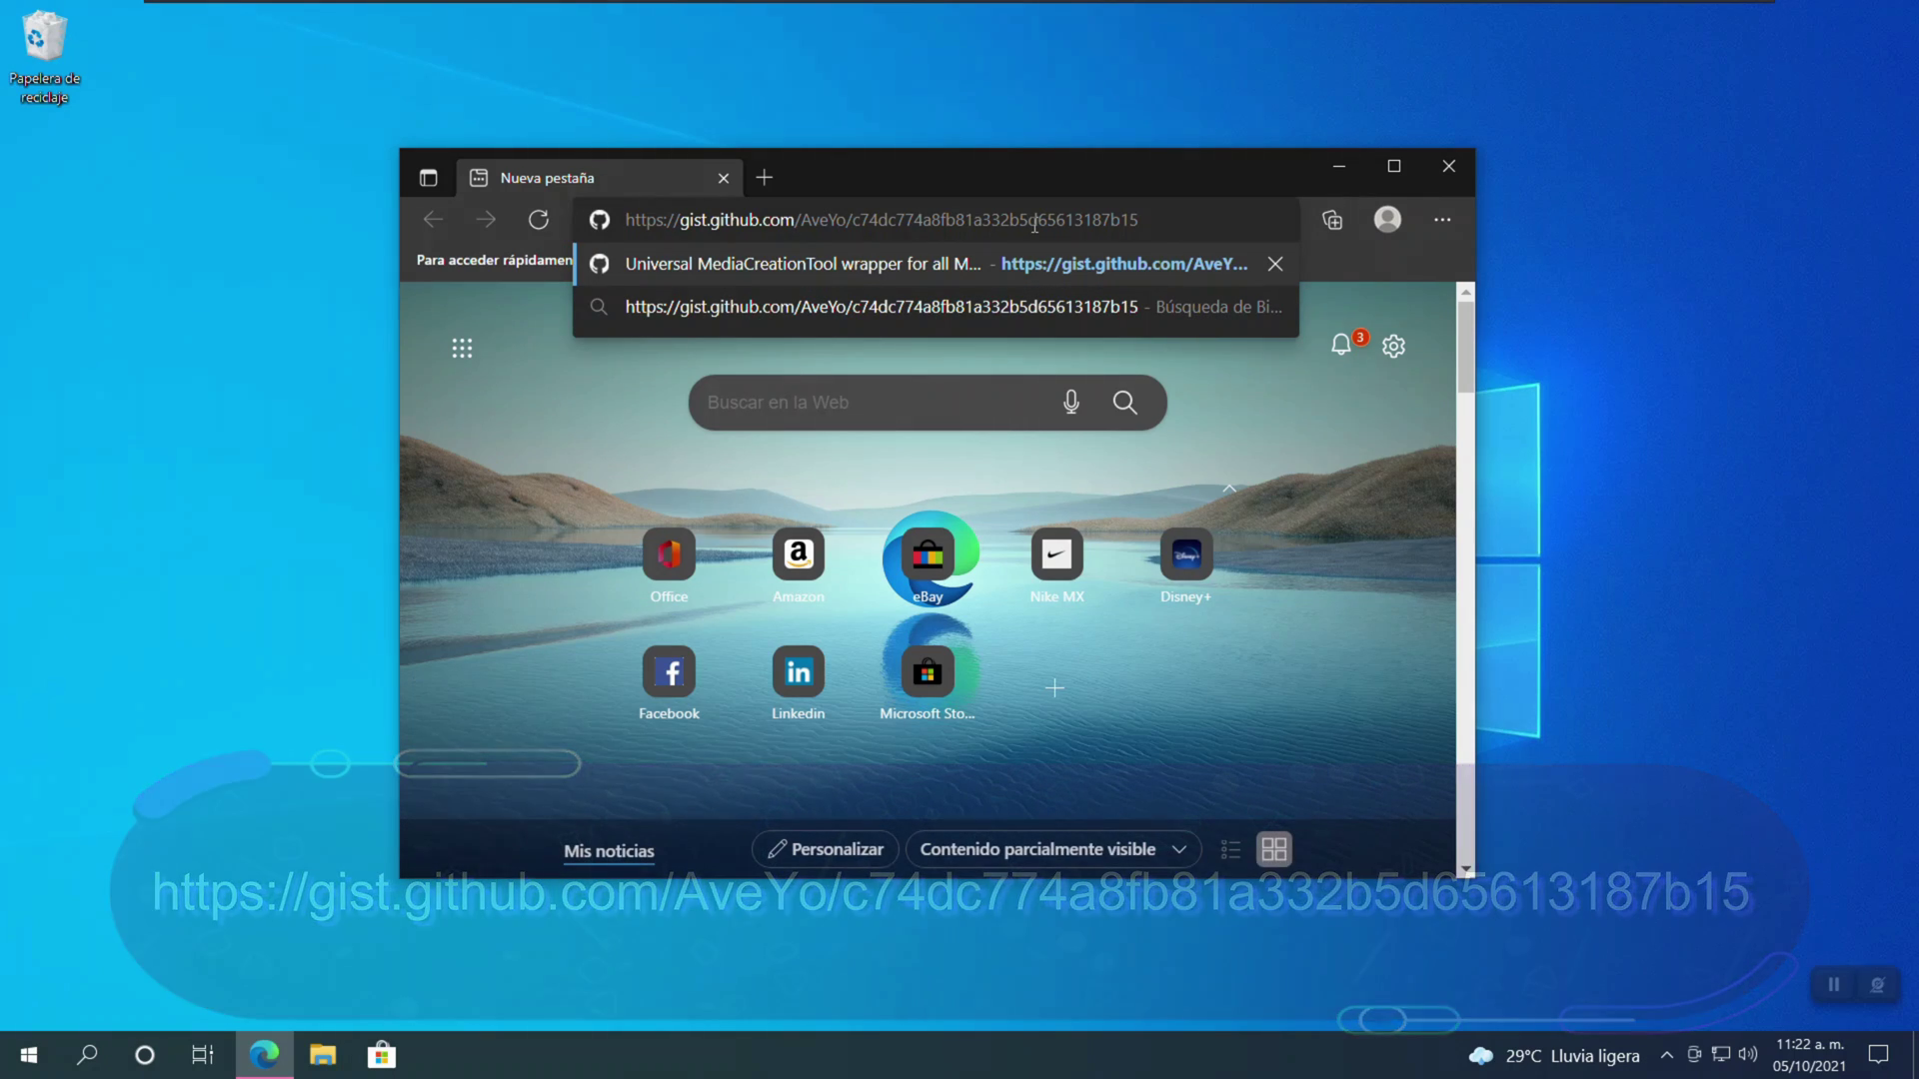
key("Return")
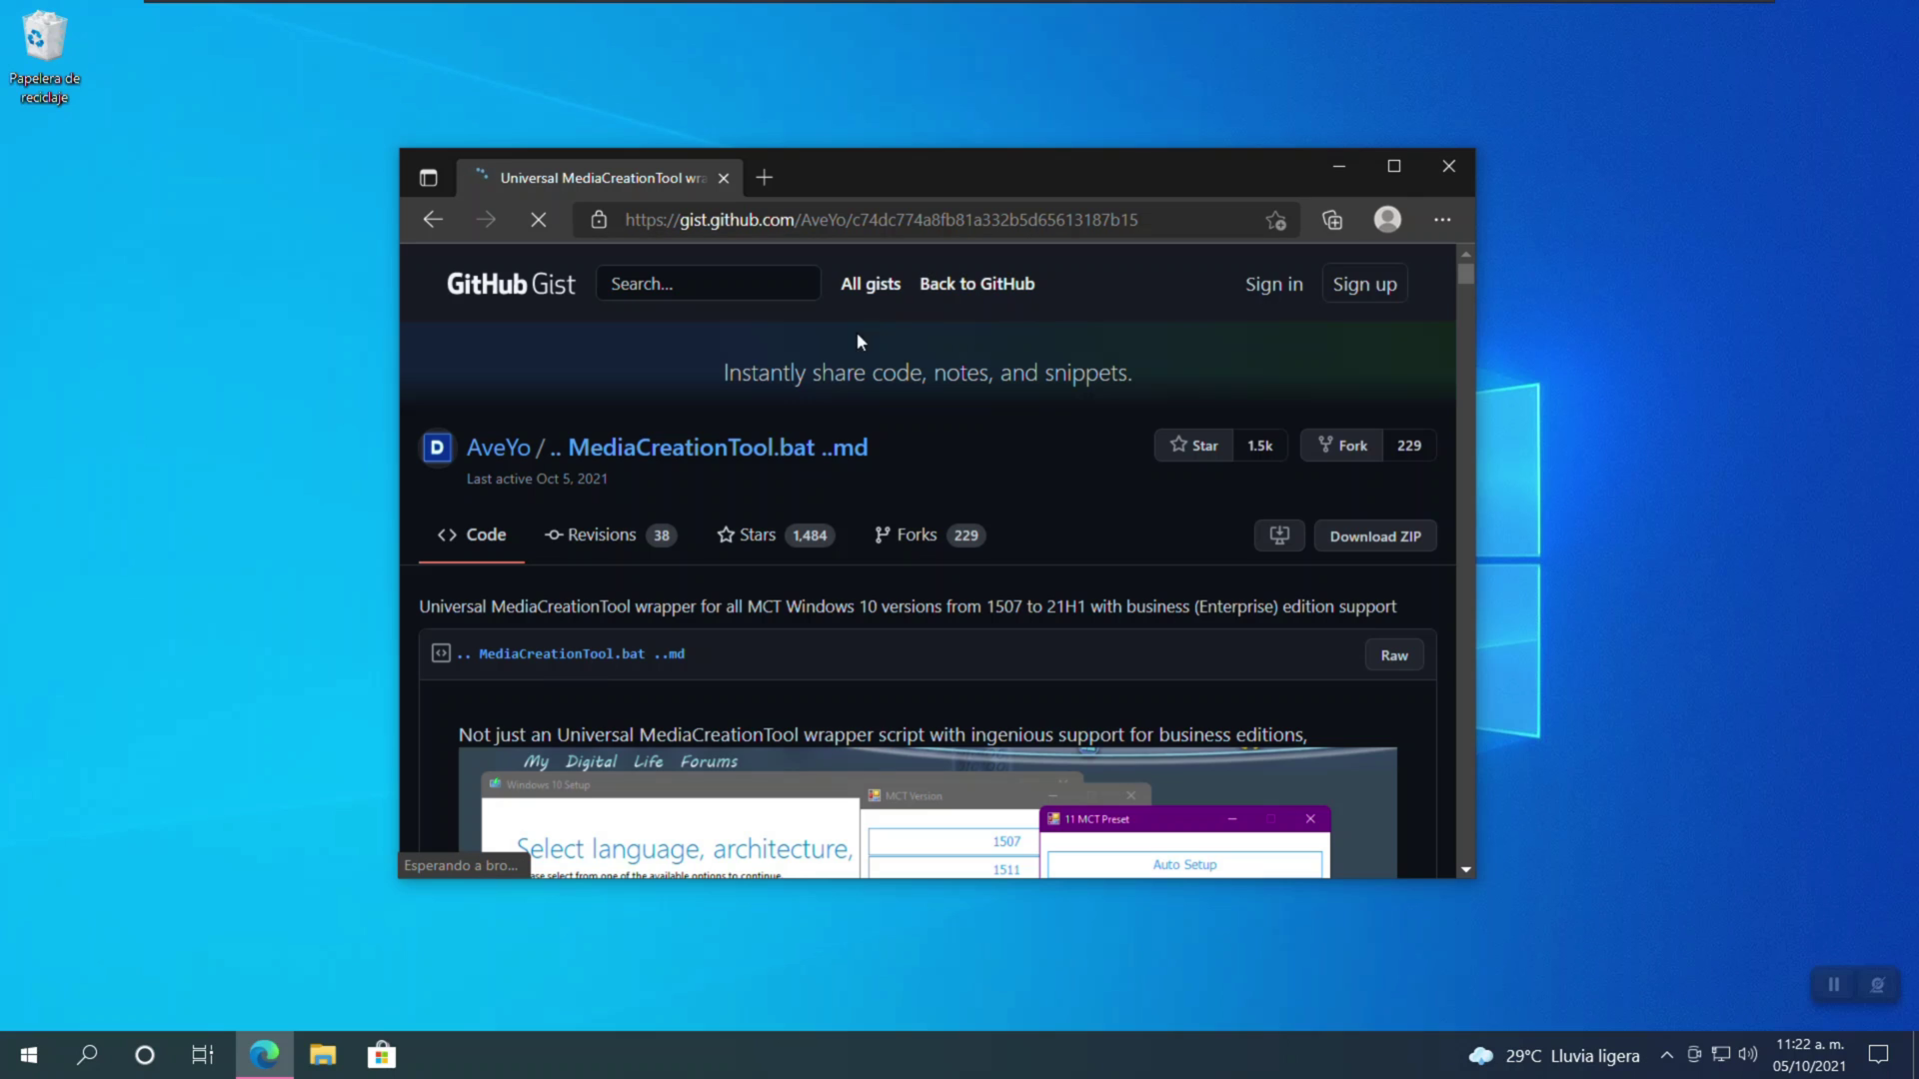
Step: Look over the MediaCreationTool.bat gist's introduction and download the gist as a ZIP
scroll(731, 541, "down", 2)
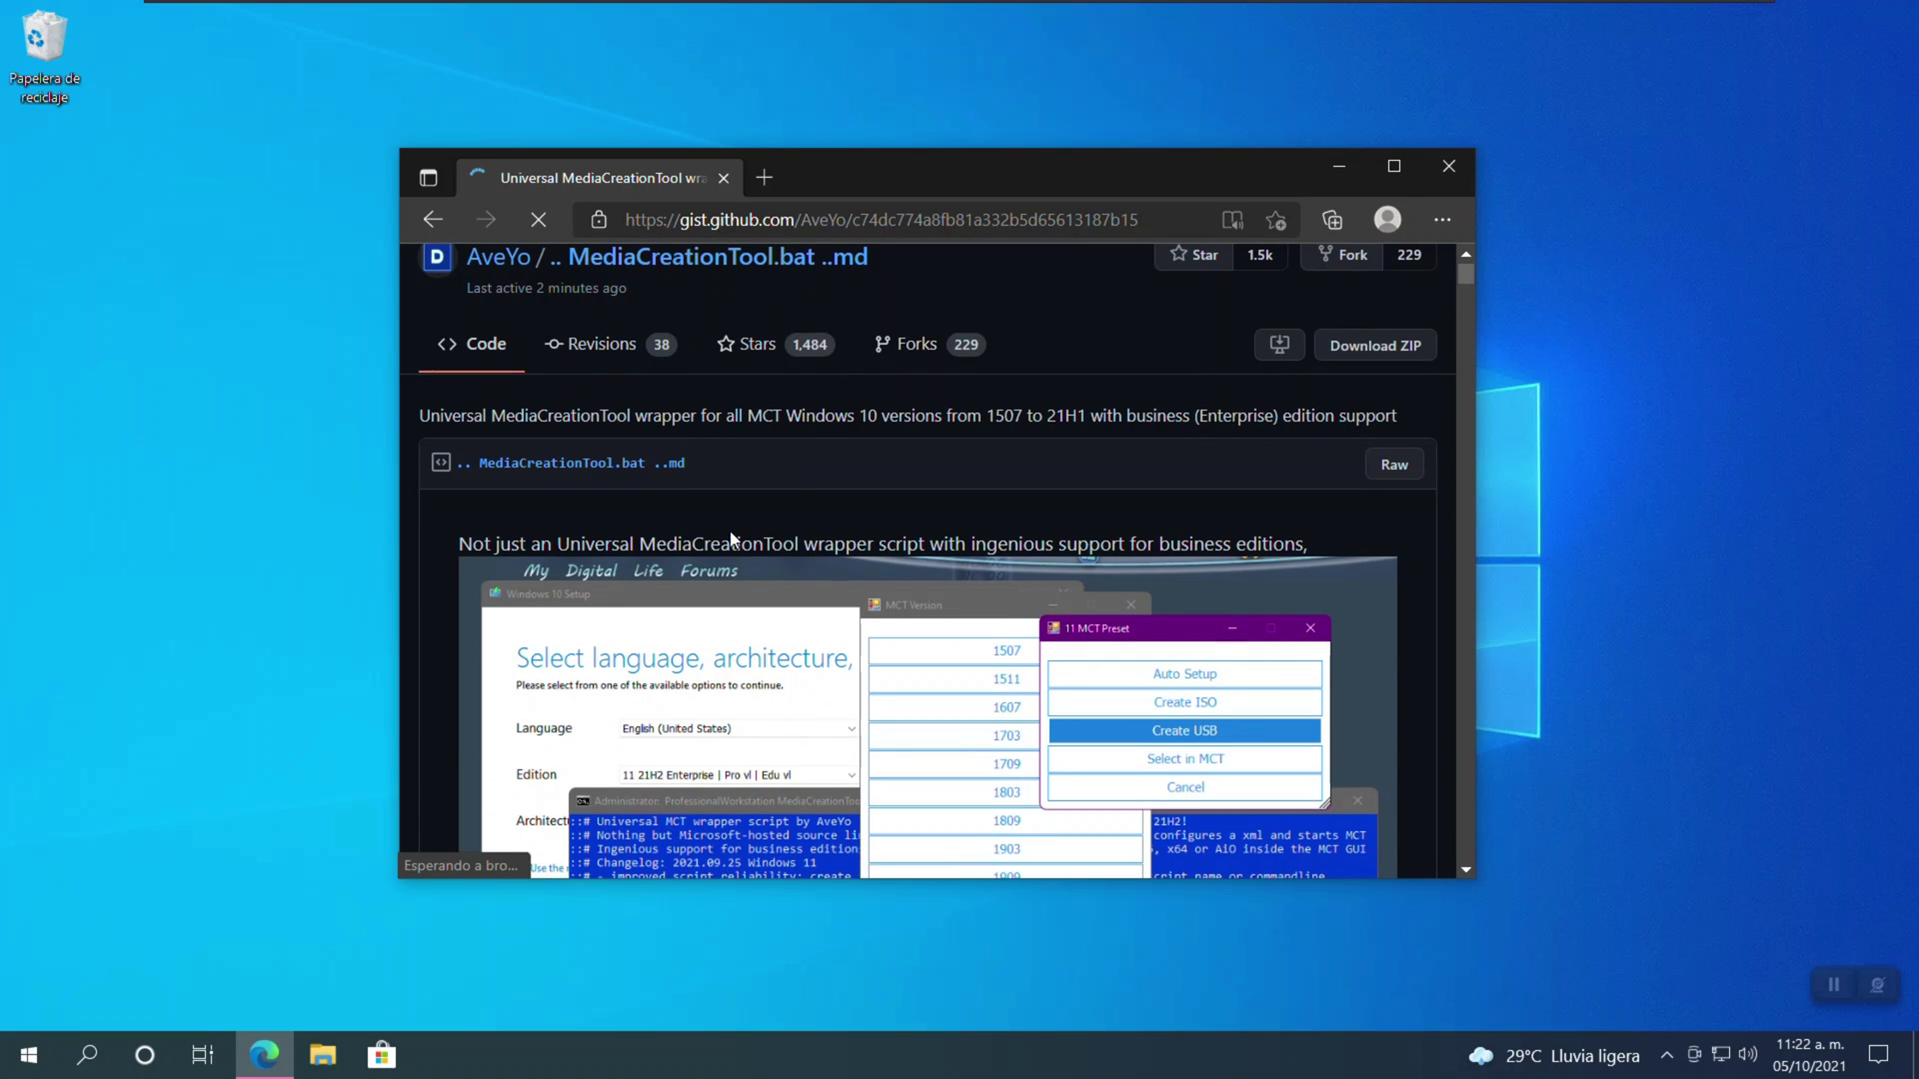
scroll(730, 540, "down", 2)
scroll(994, 691, "down", 1)
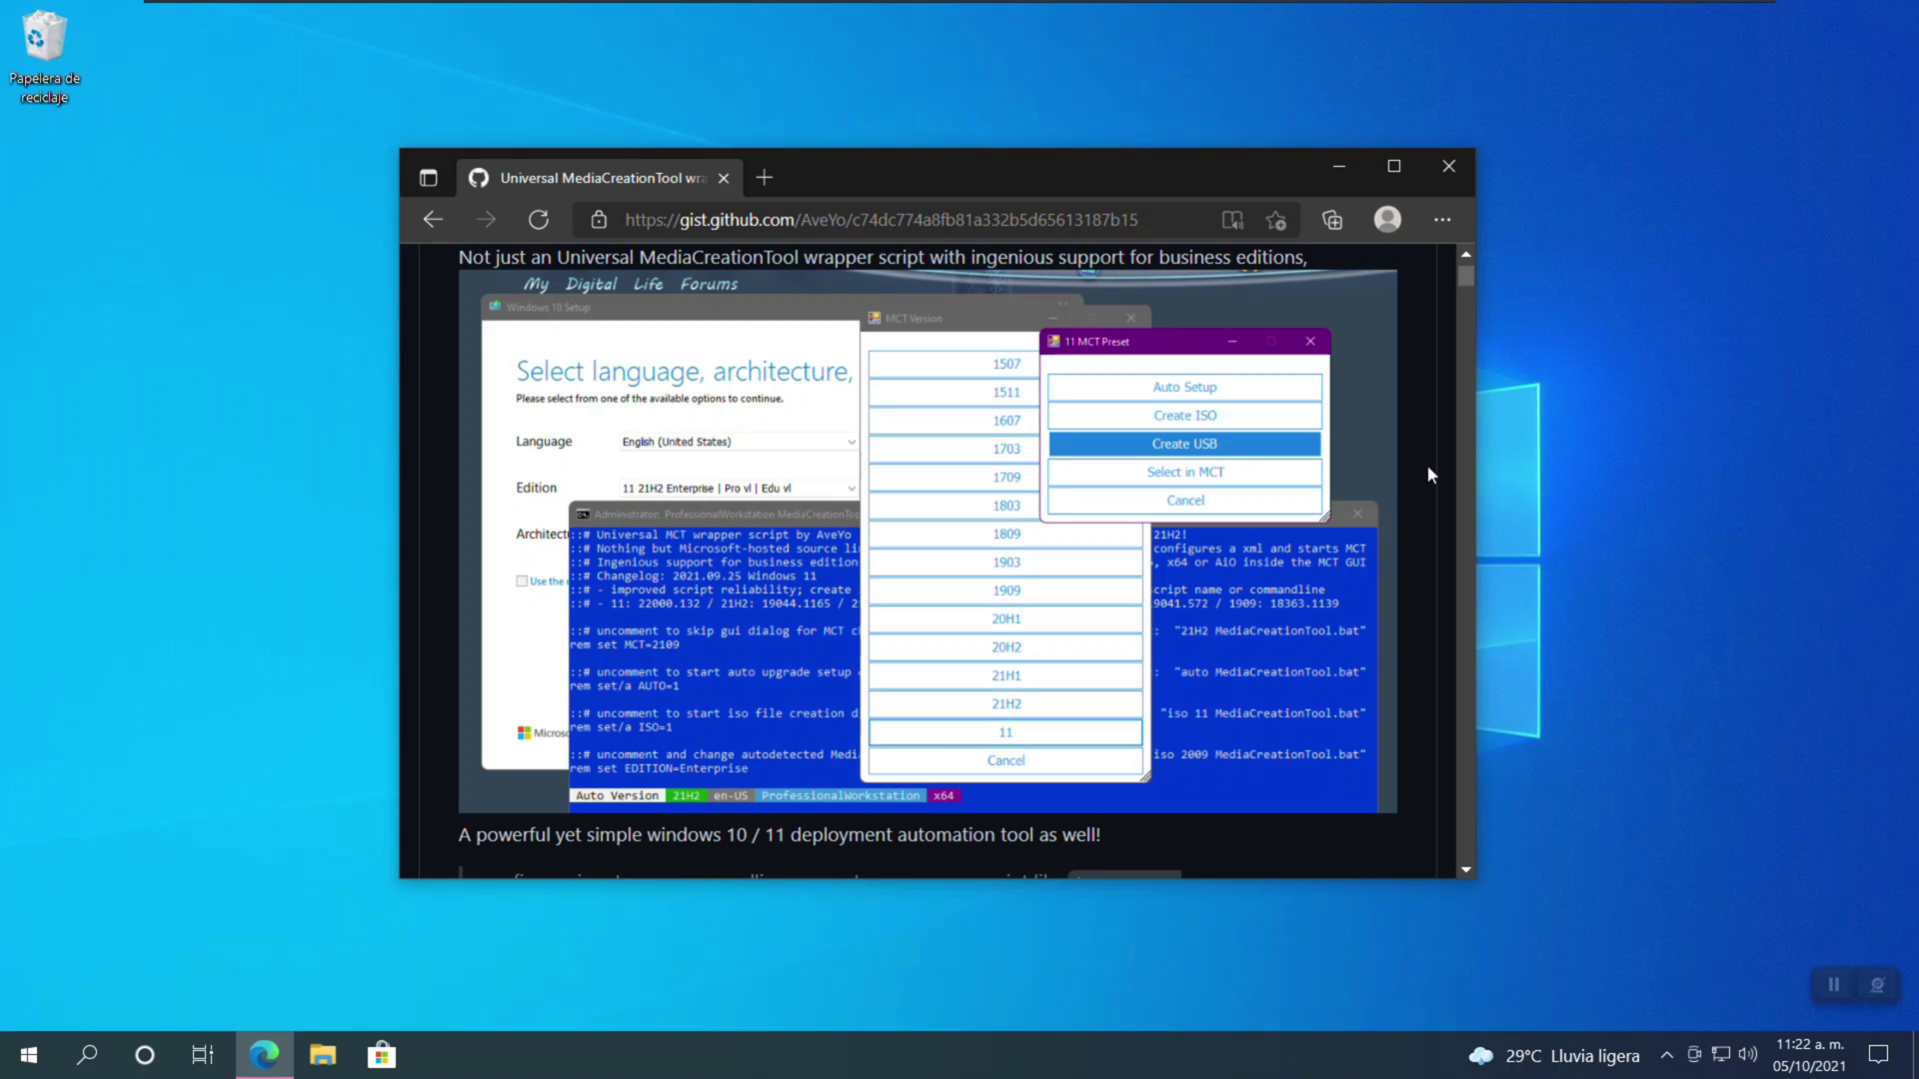
scroll(1427, 465, "up", 5)
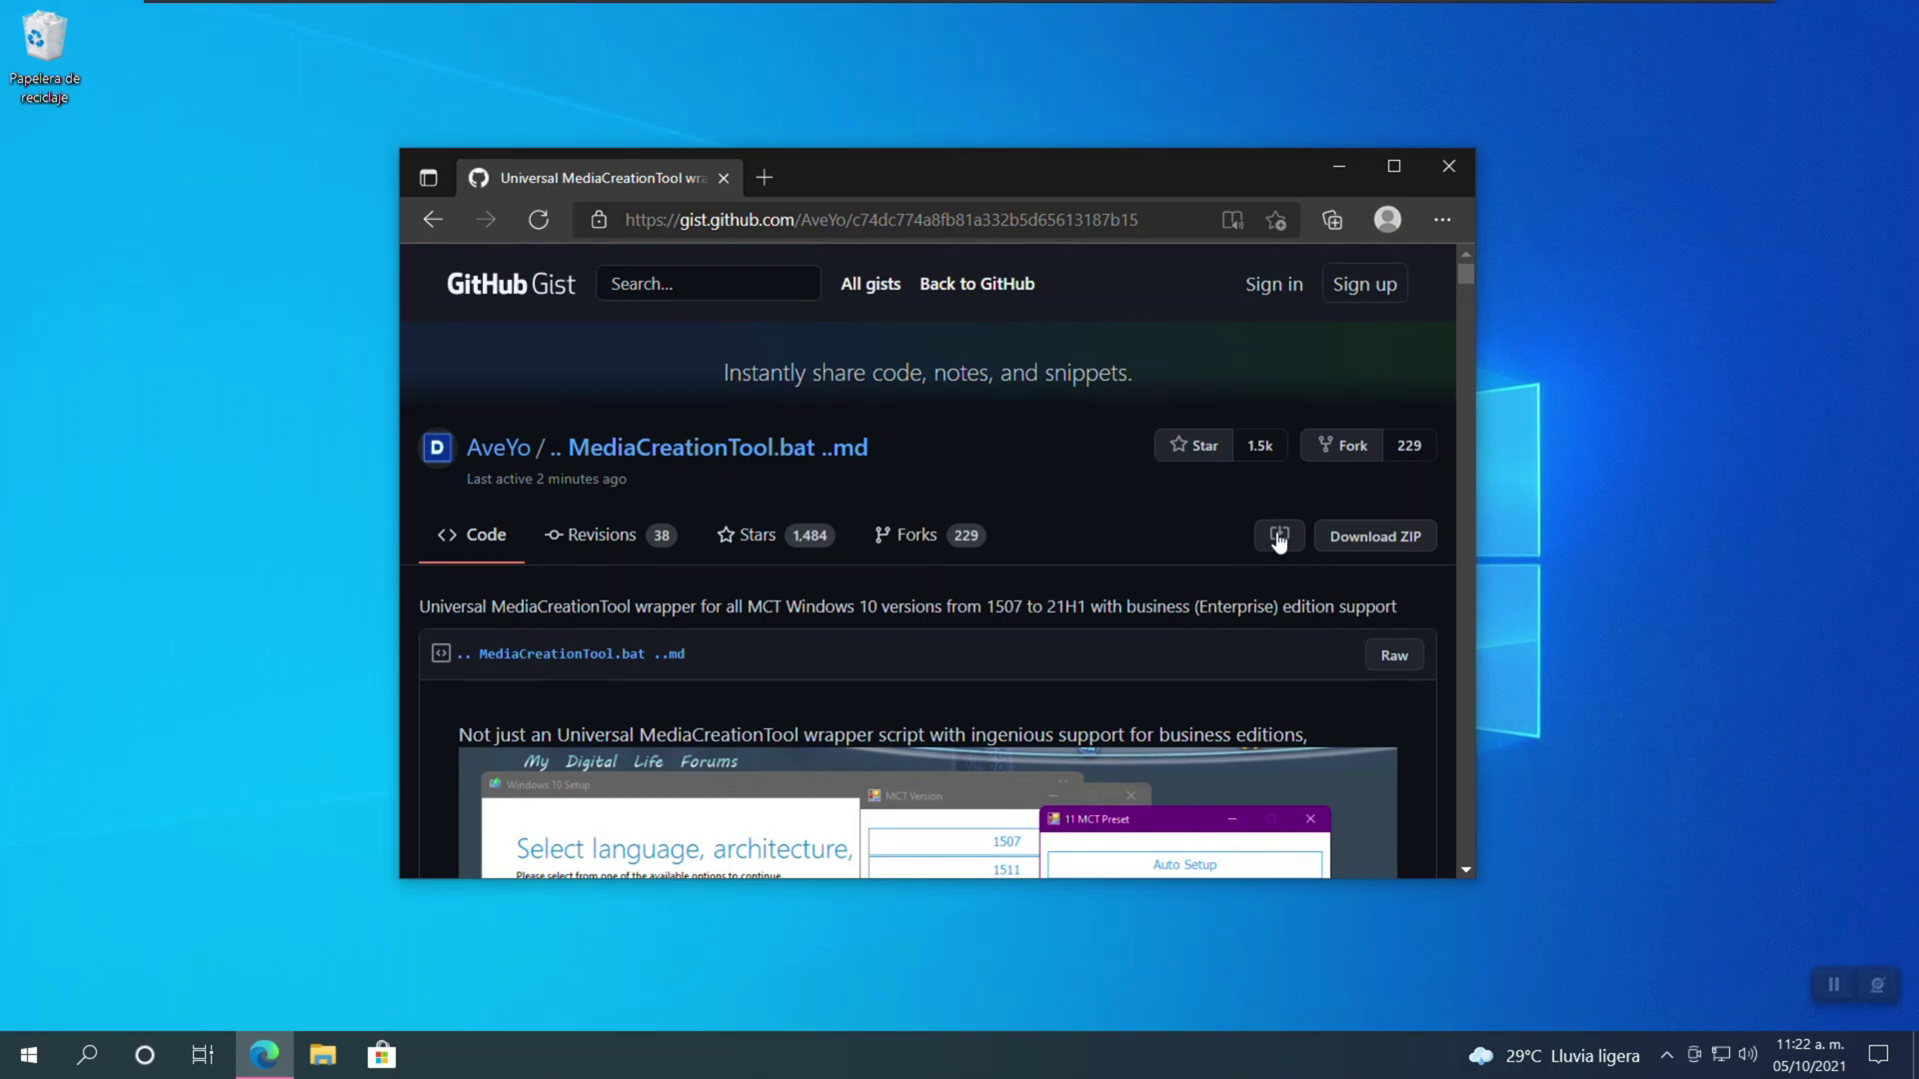
left_click(1364, 527)
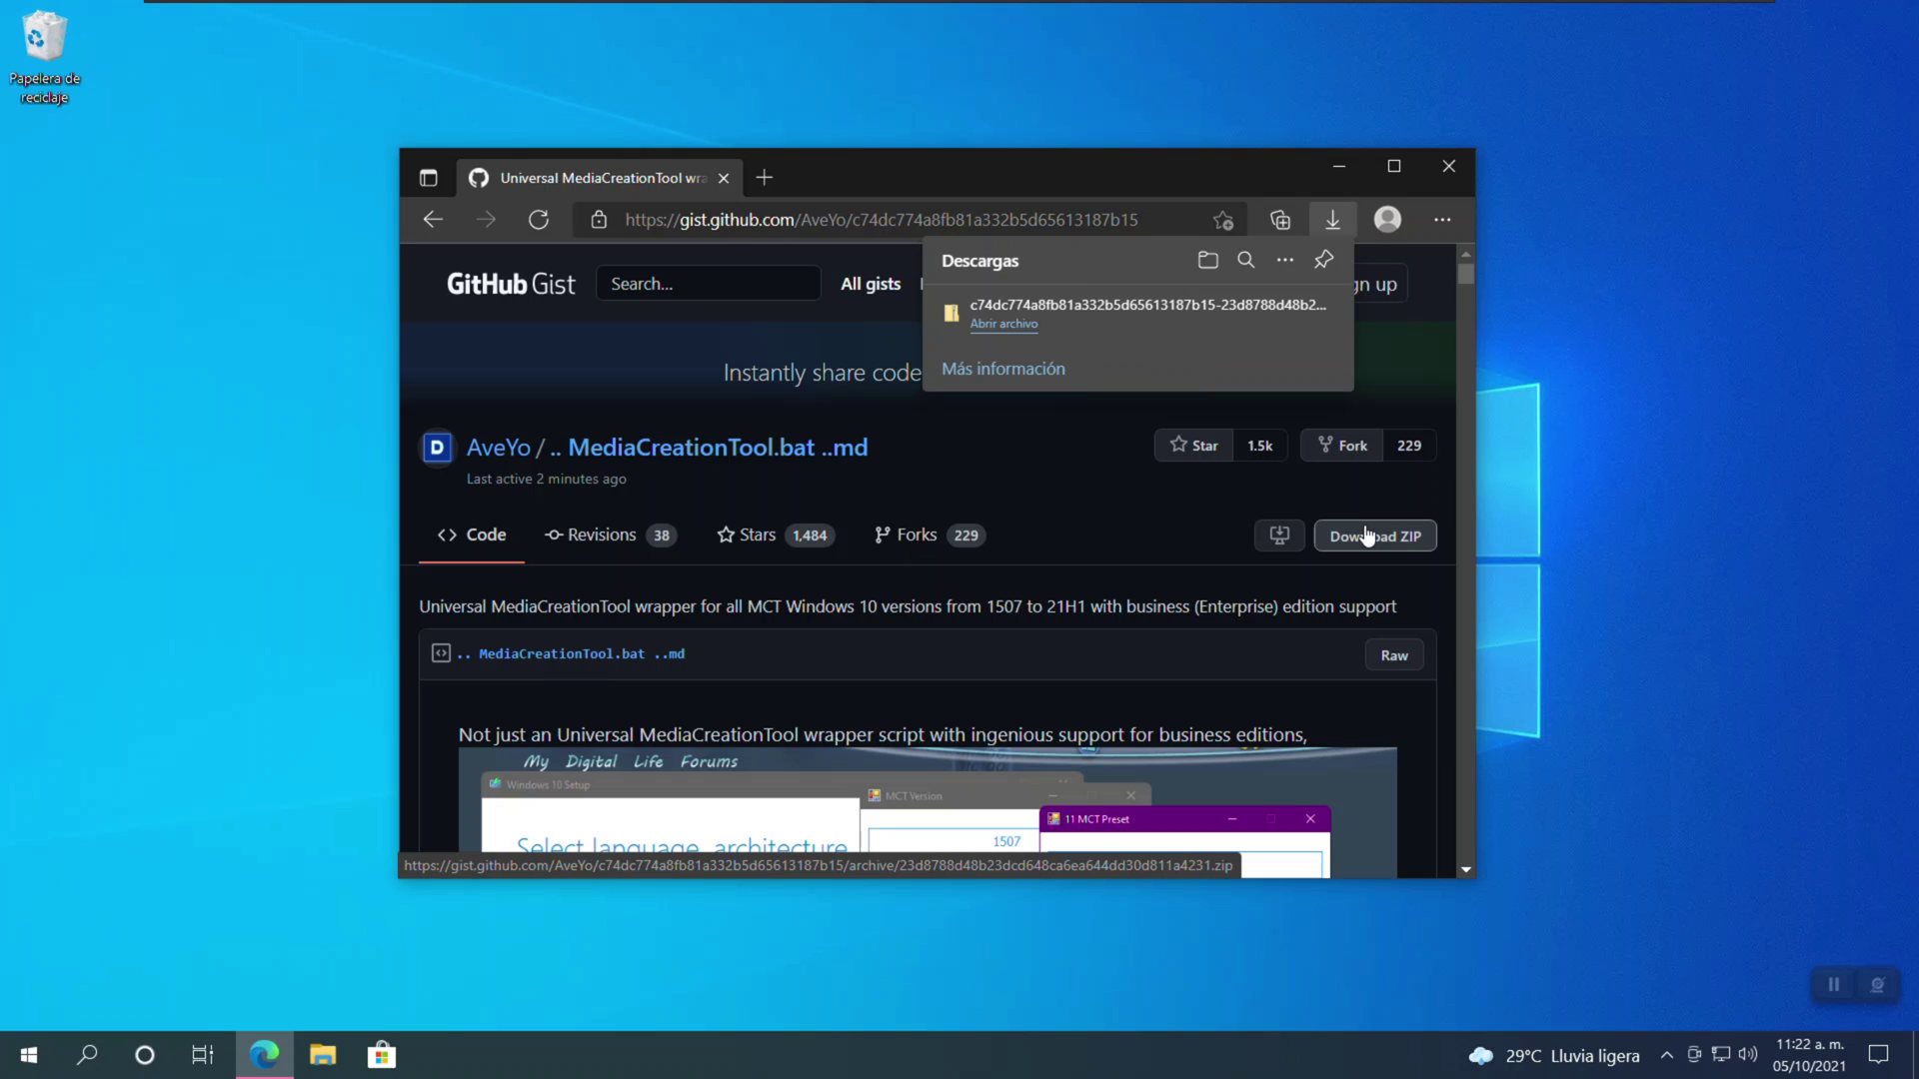
Step: Show the downloaded ZIP in its folder and extract all its files to the default destination, closing the Descargas window
left_click(1207, 260)
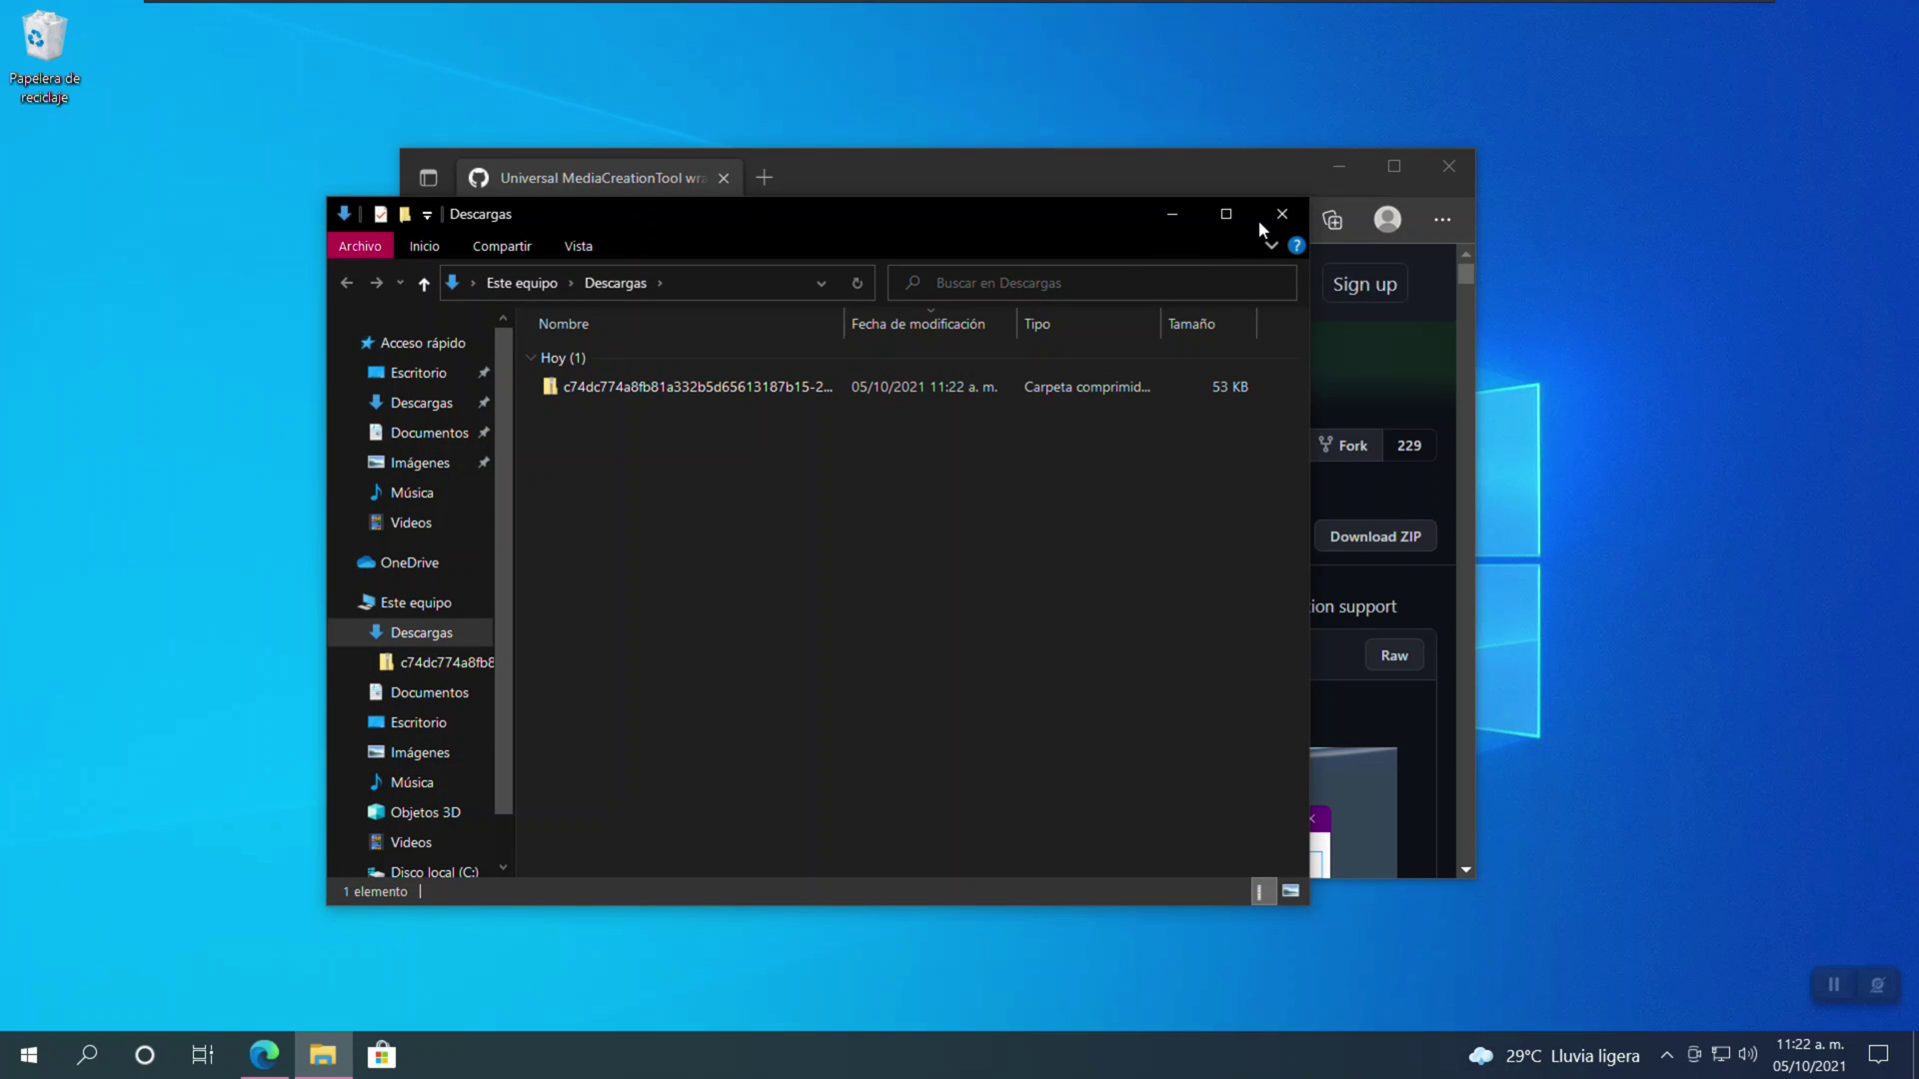
left_click(1340, 167)
left_click(754, 387)
right_click(637, 388)
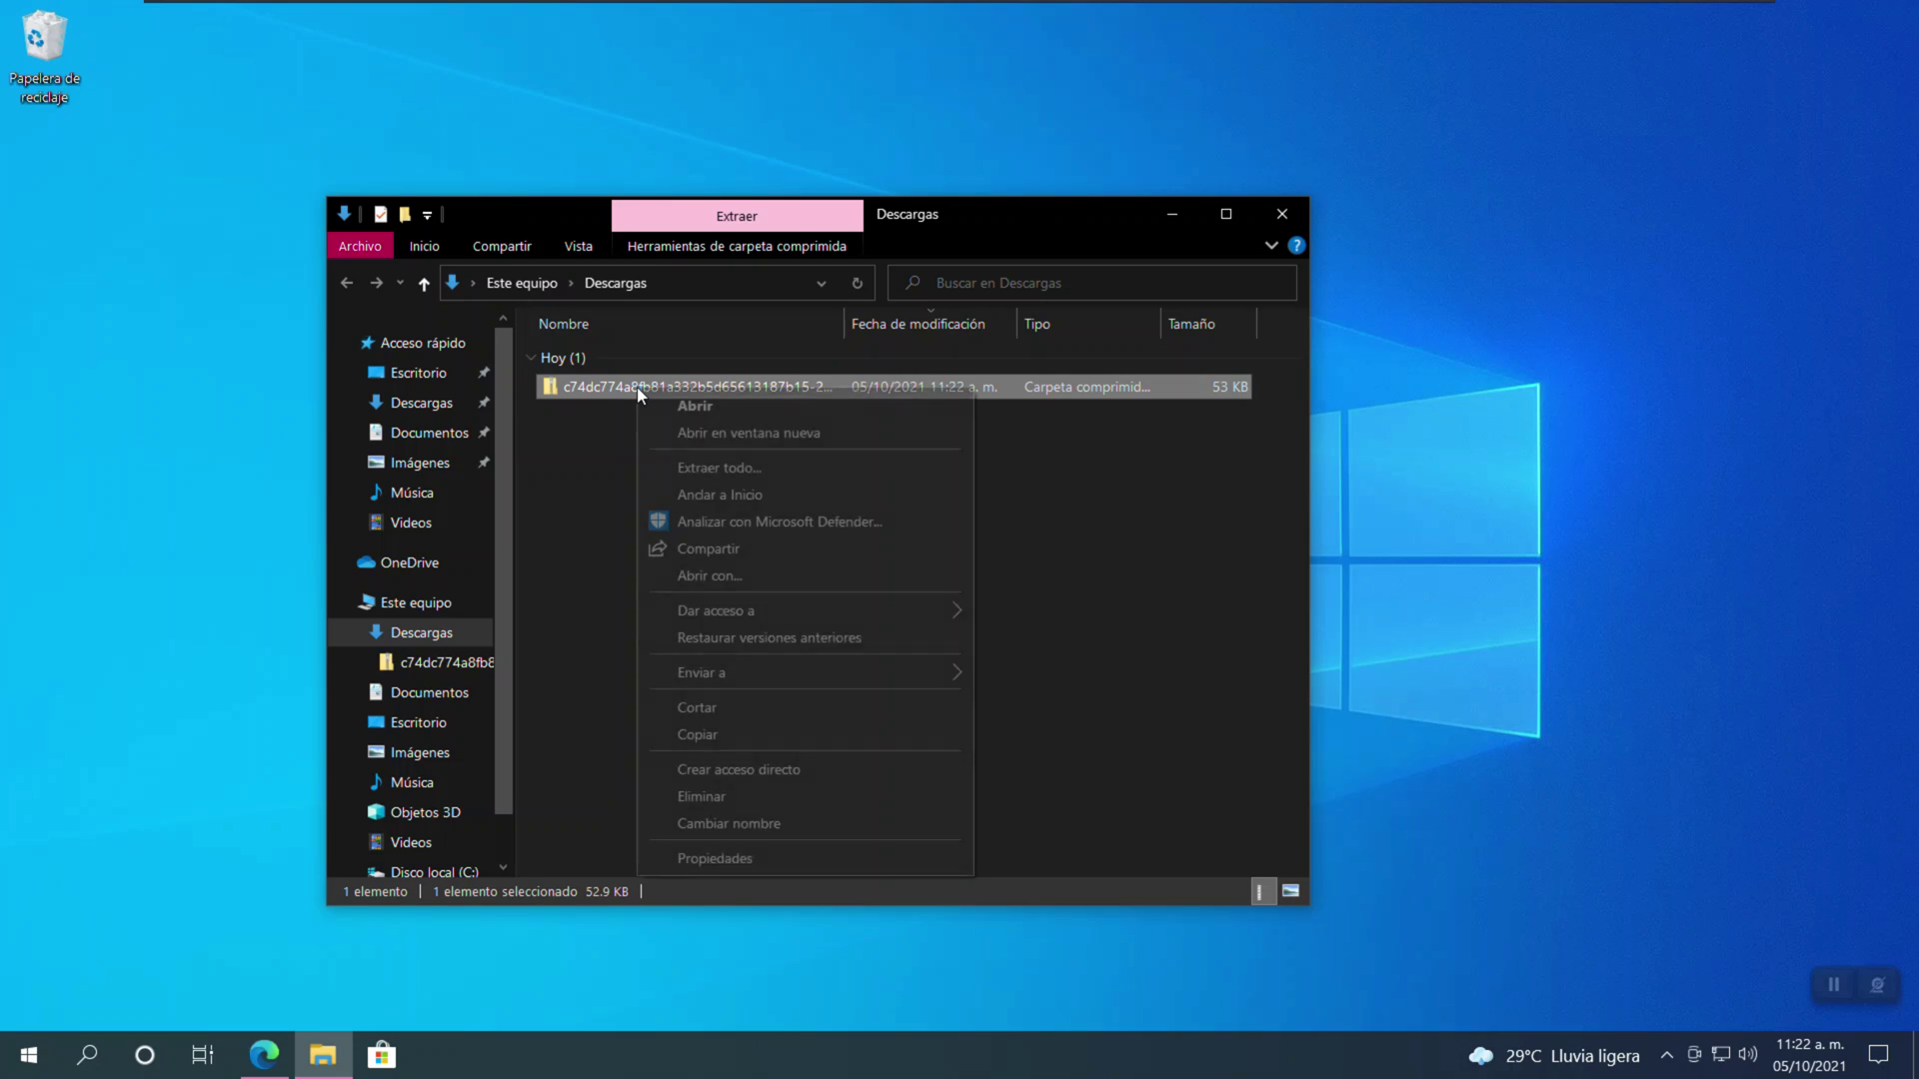
left_click(750, 470)
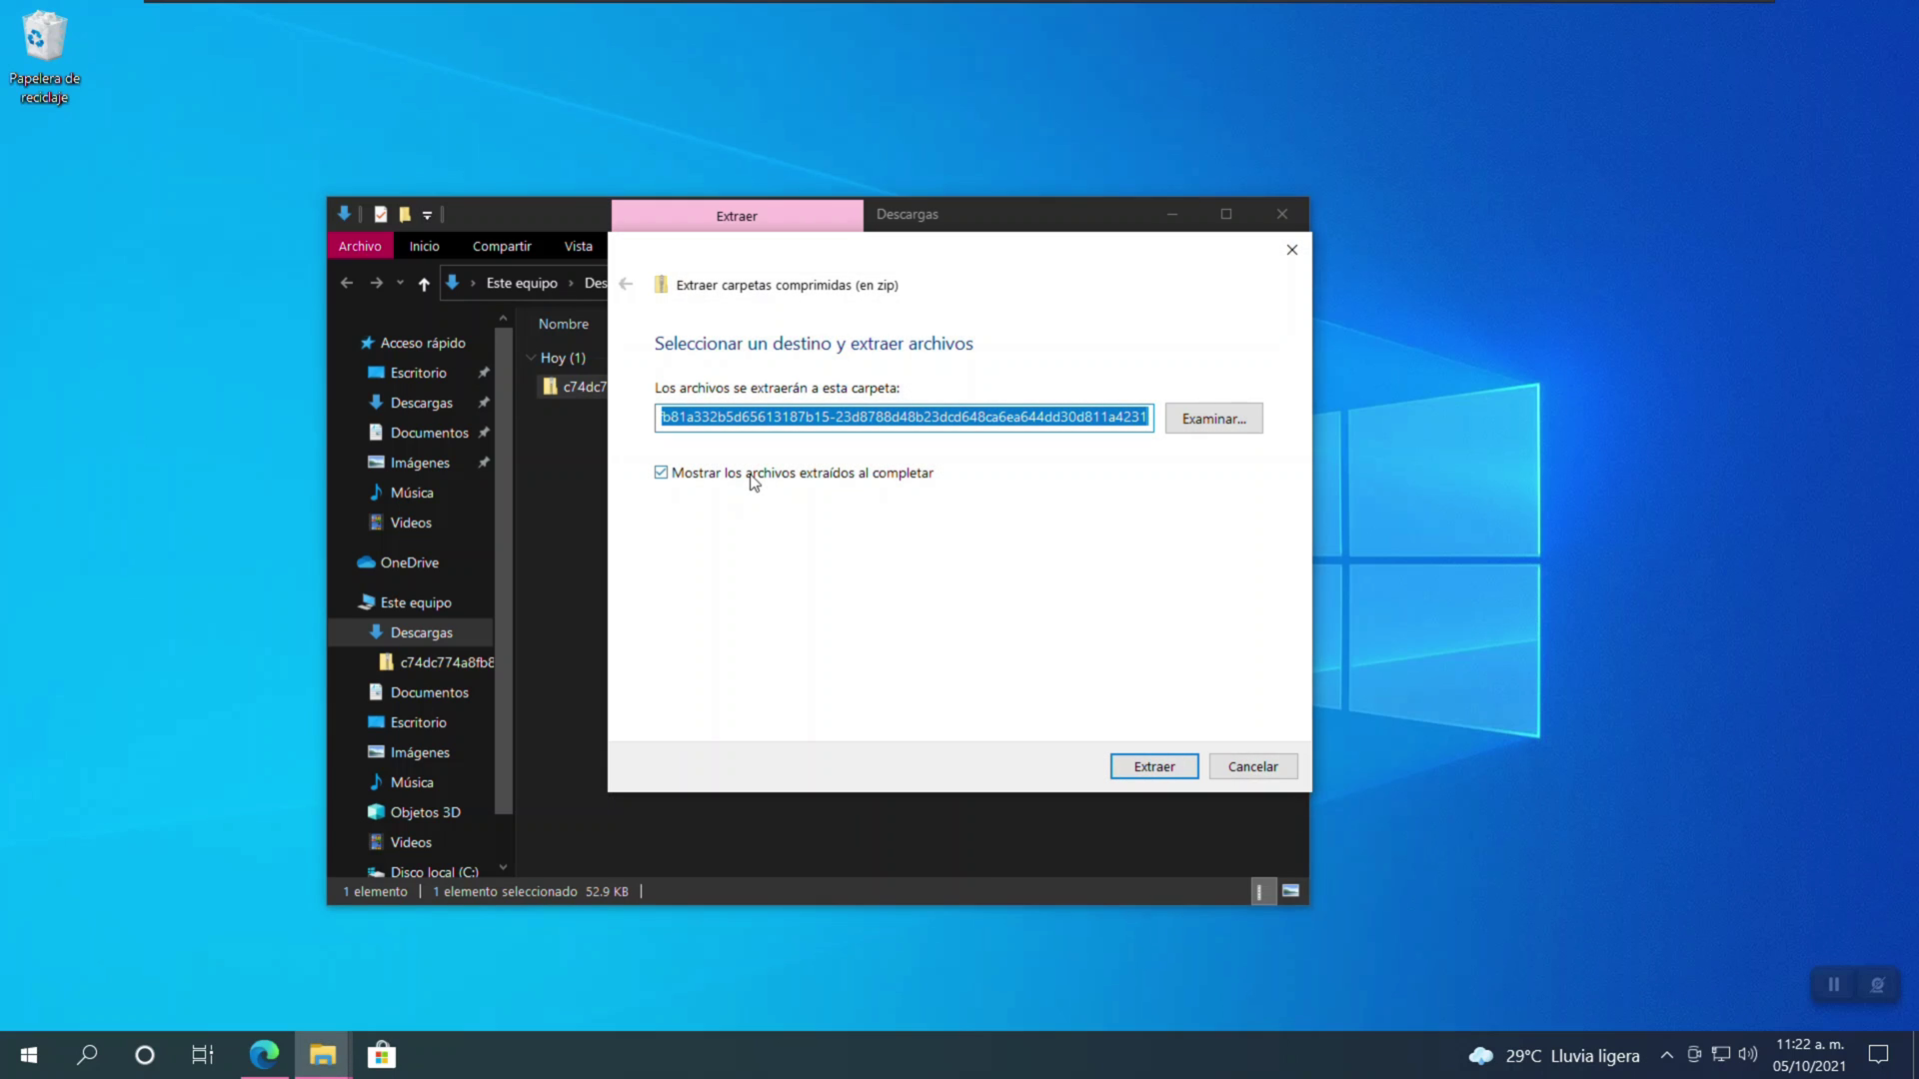
key("Return")
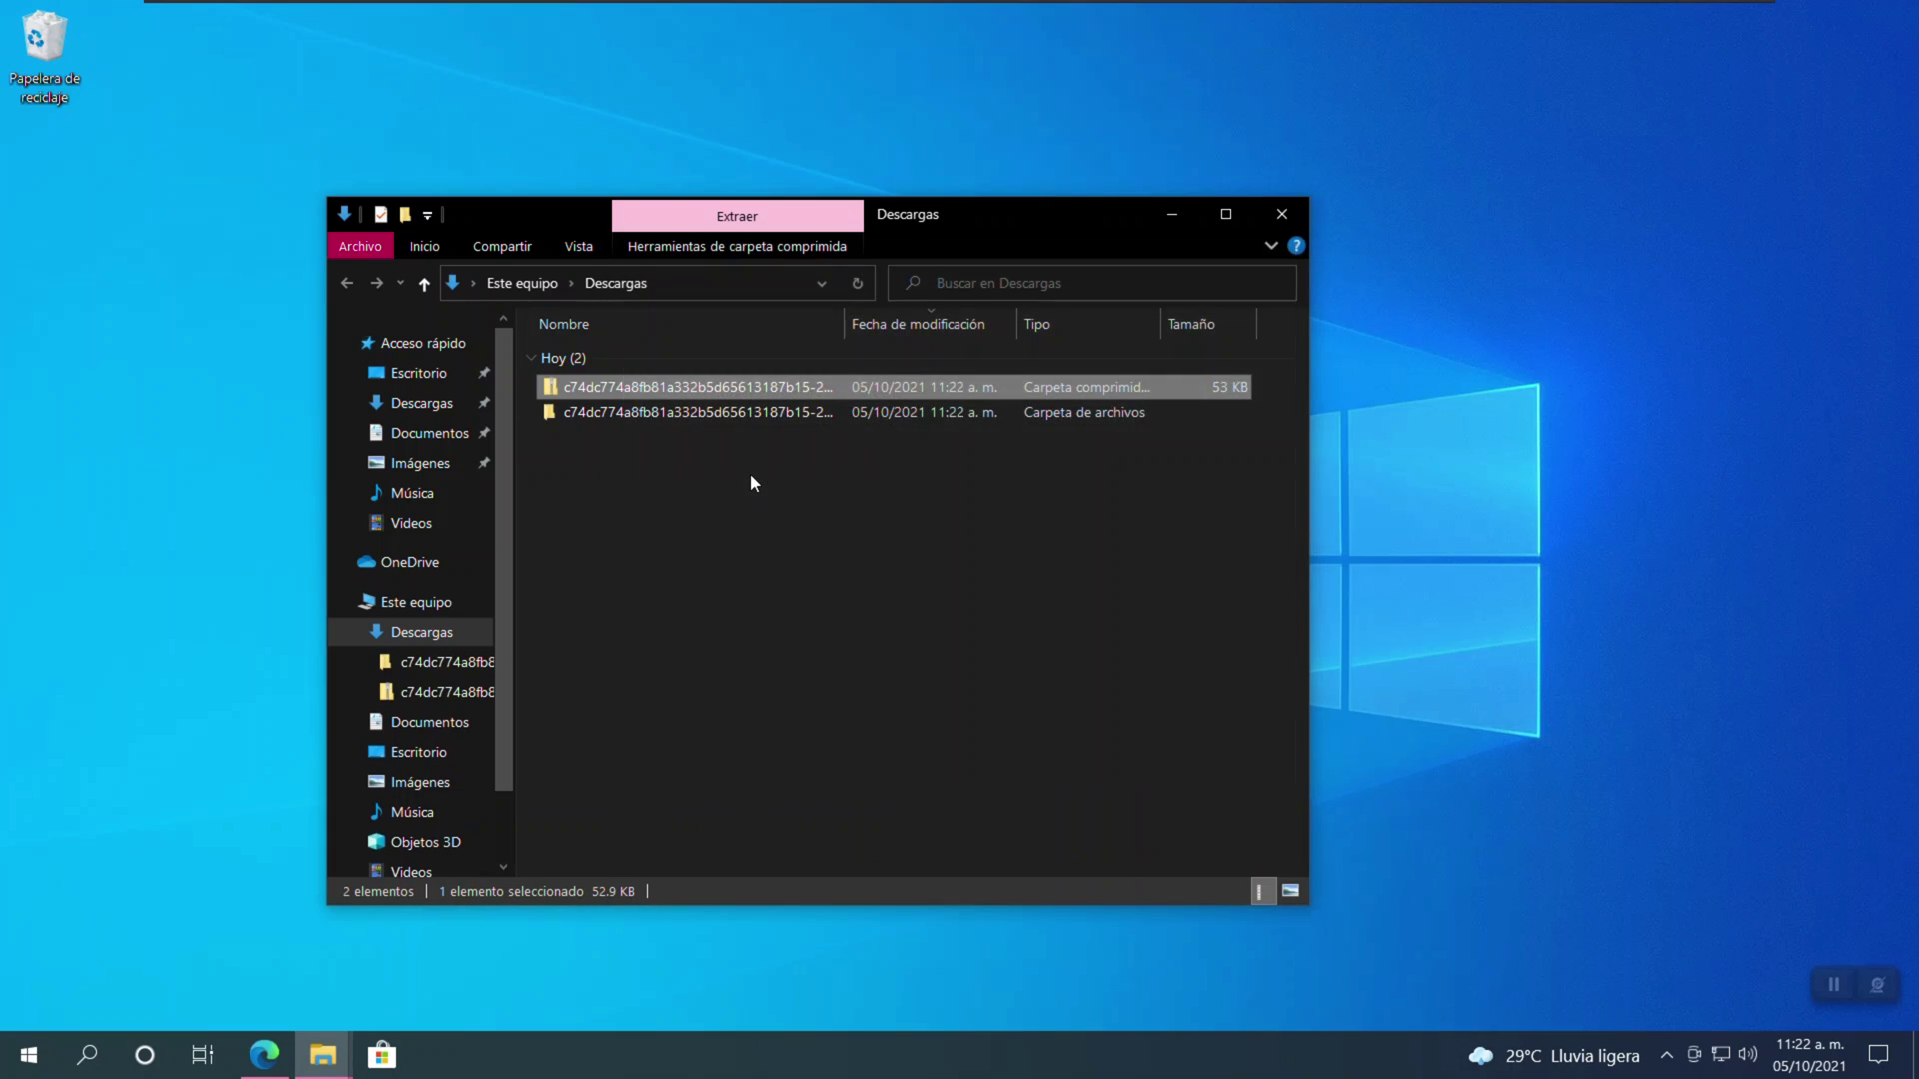
left_click(1283, 218)
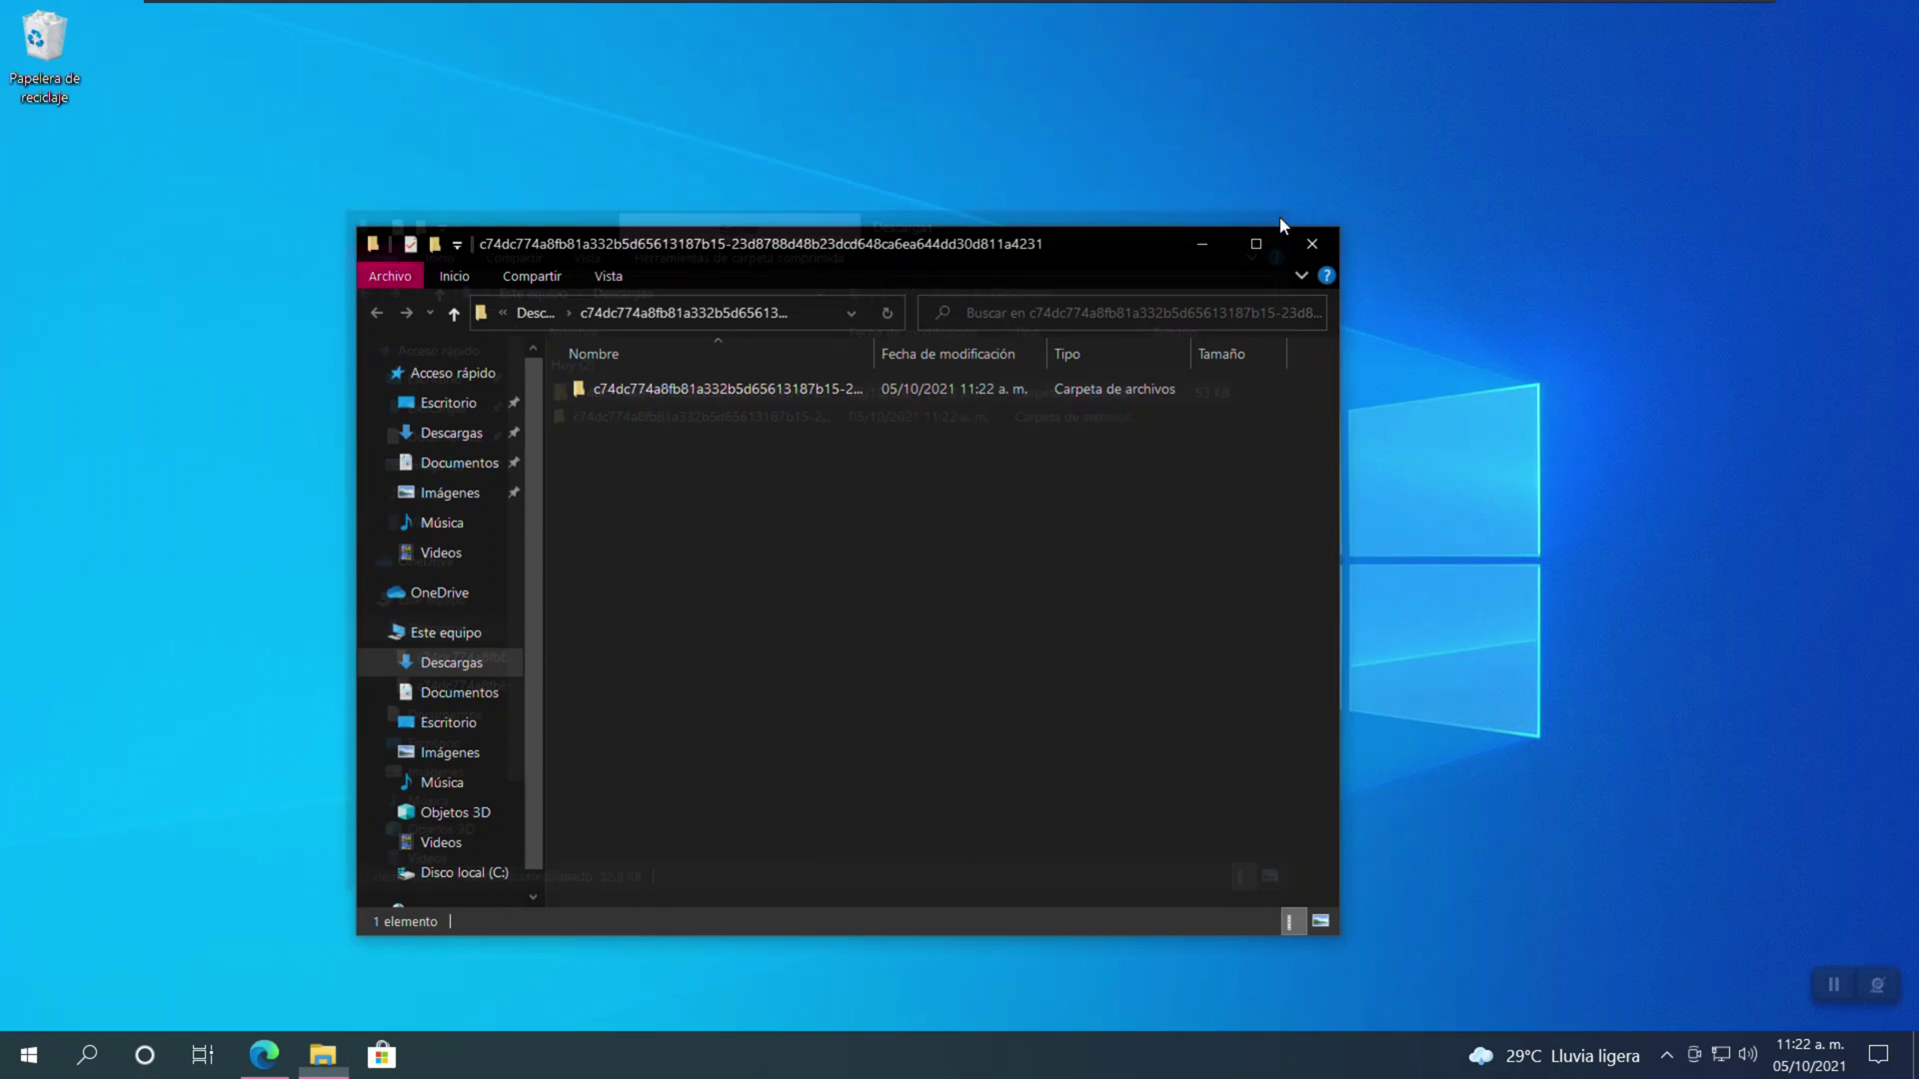
Step: Run MediaCreationTool from the extracted subfolder as administrator, allowing it past SmartScreen and User Account Control
left_click(579, 391)
double_click(580, 392)
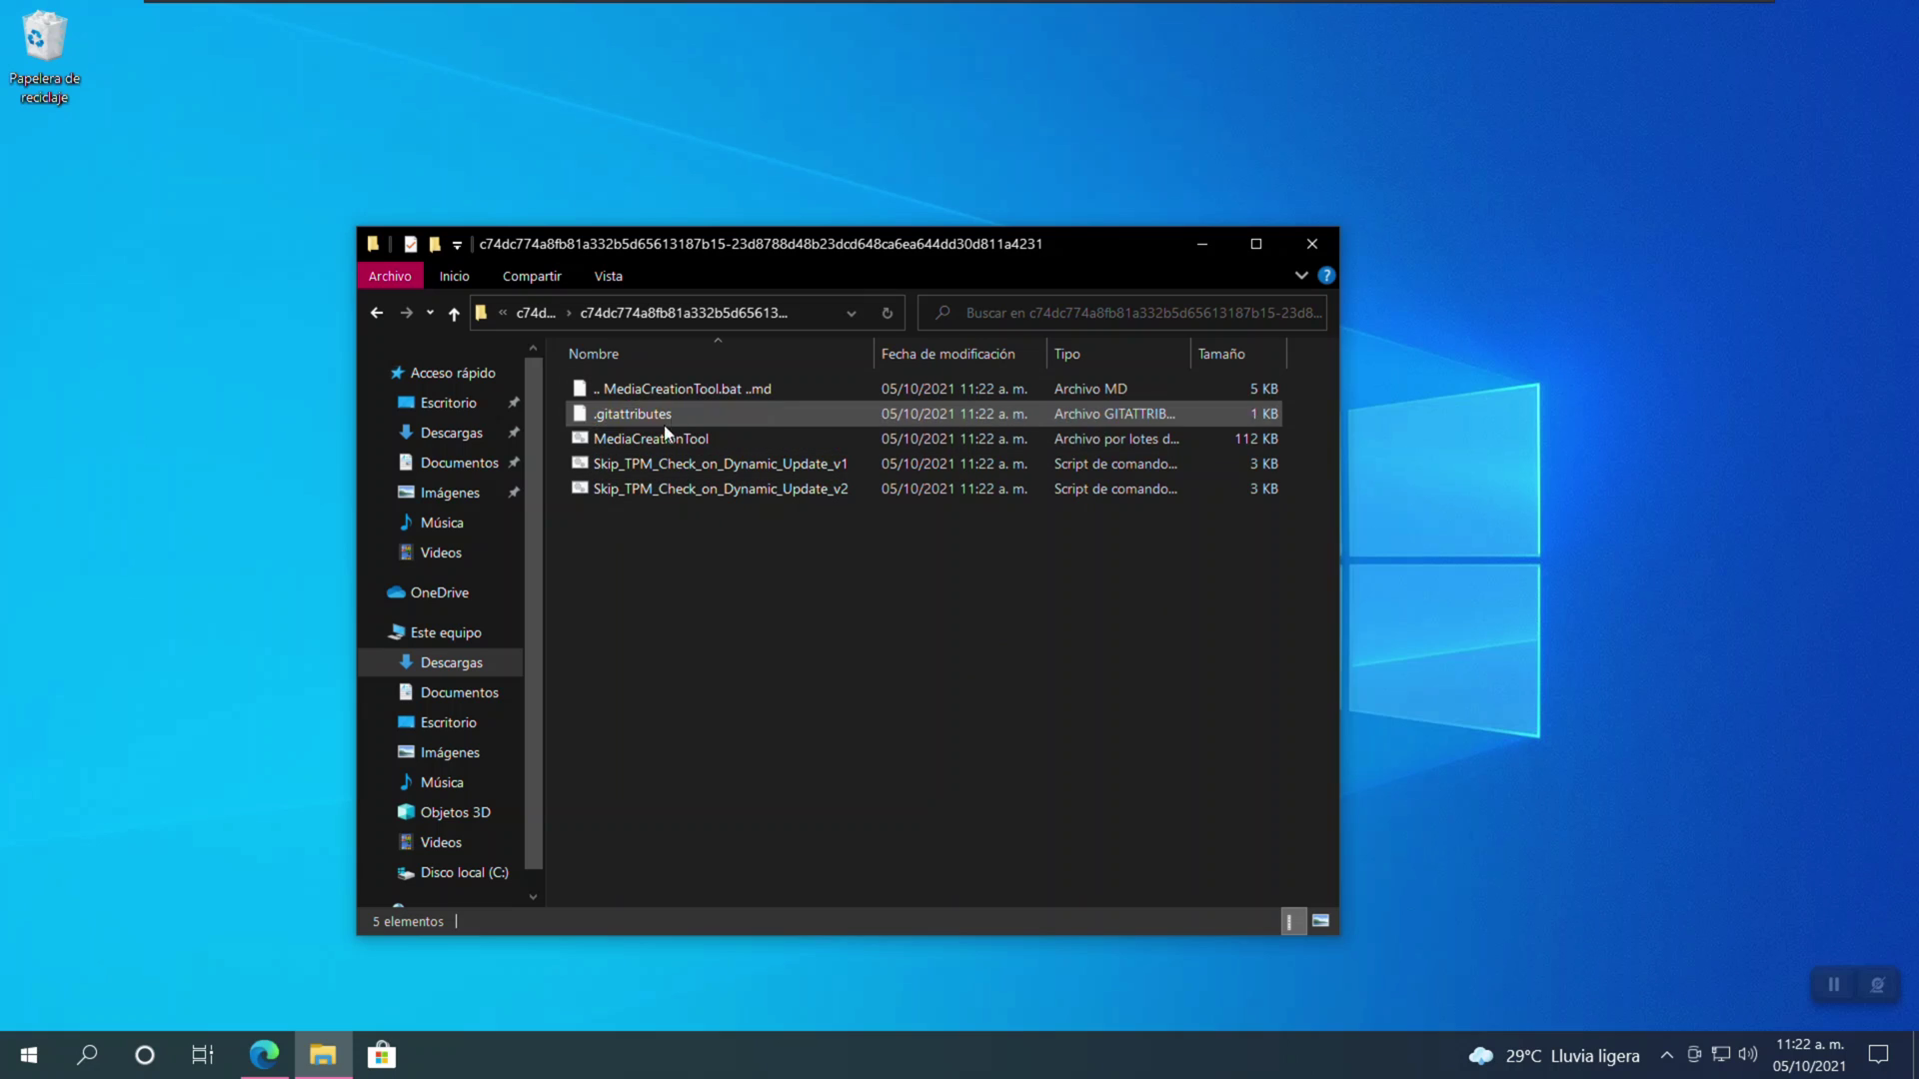
right_click(685, 445)
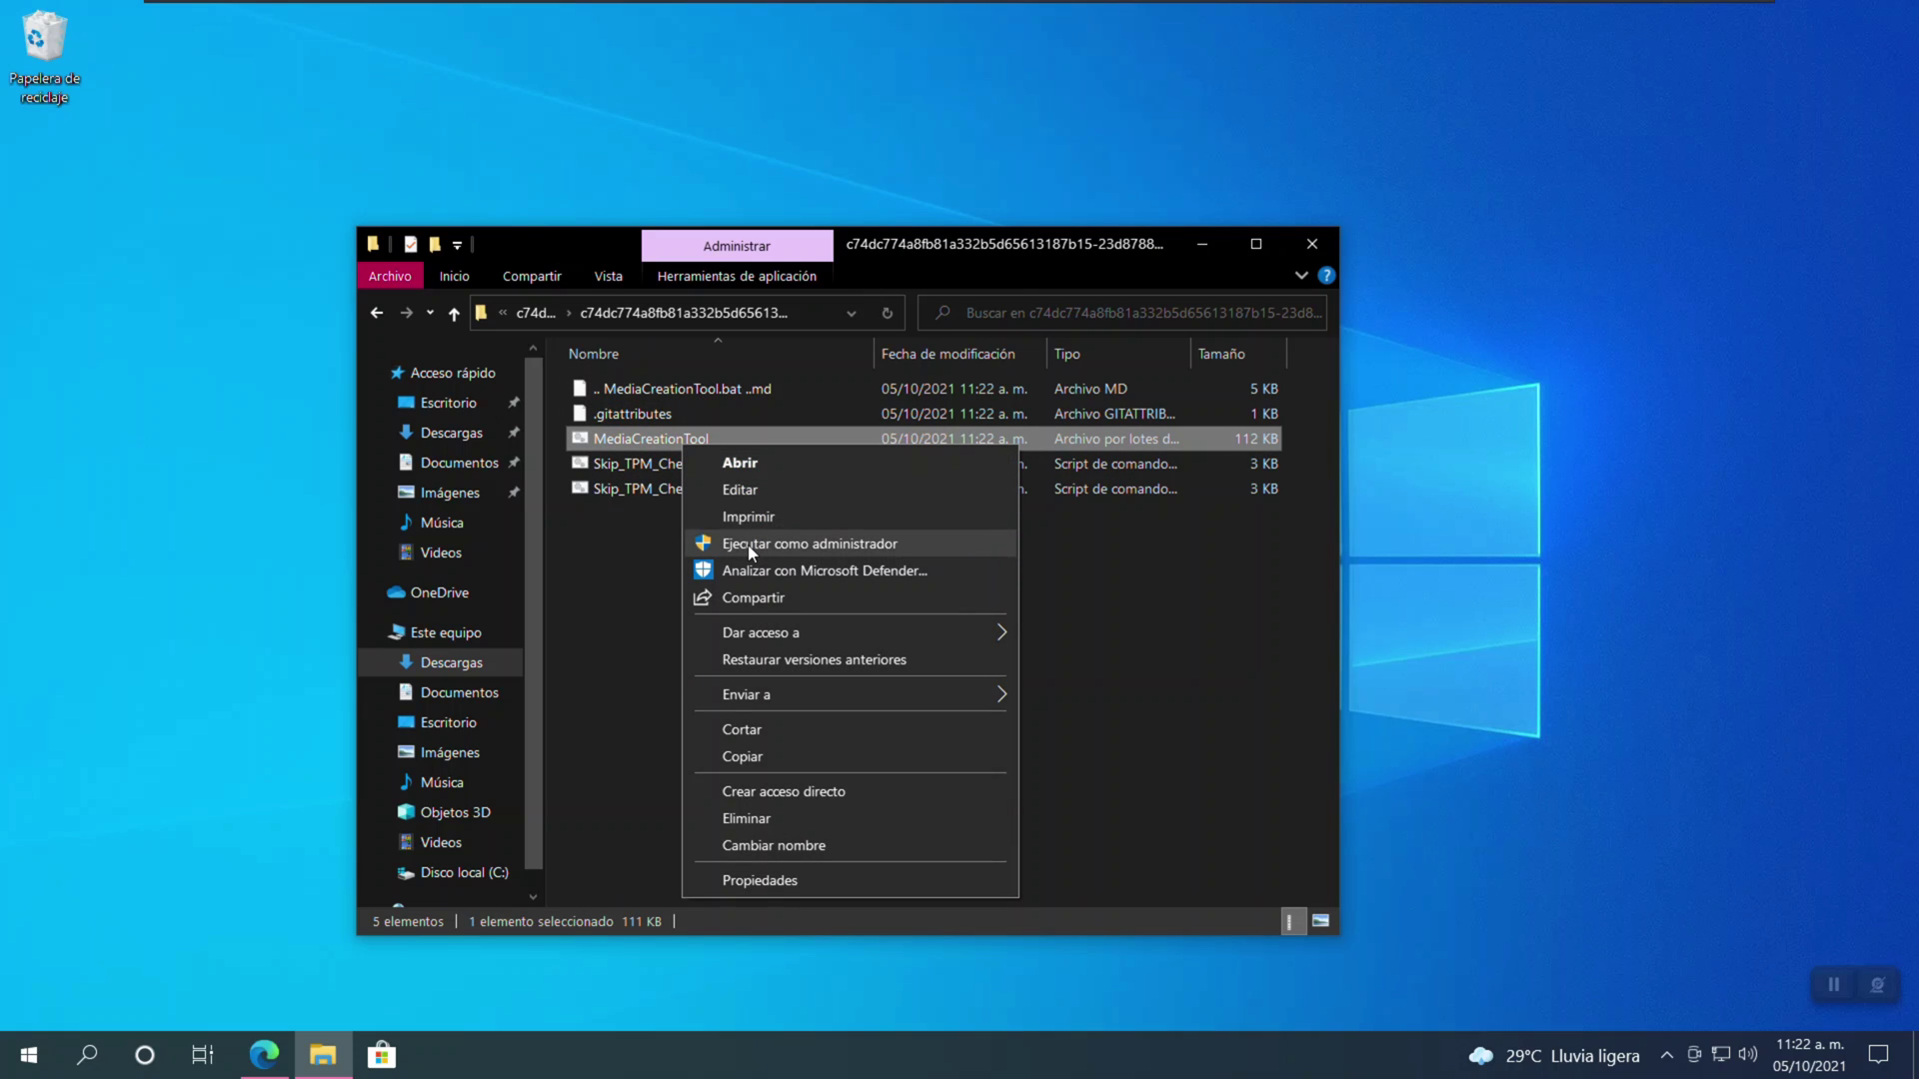
left_click(749, 545)
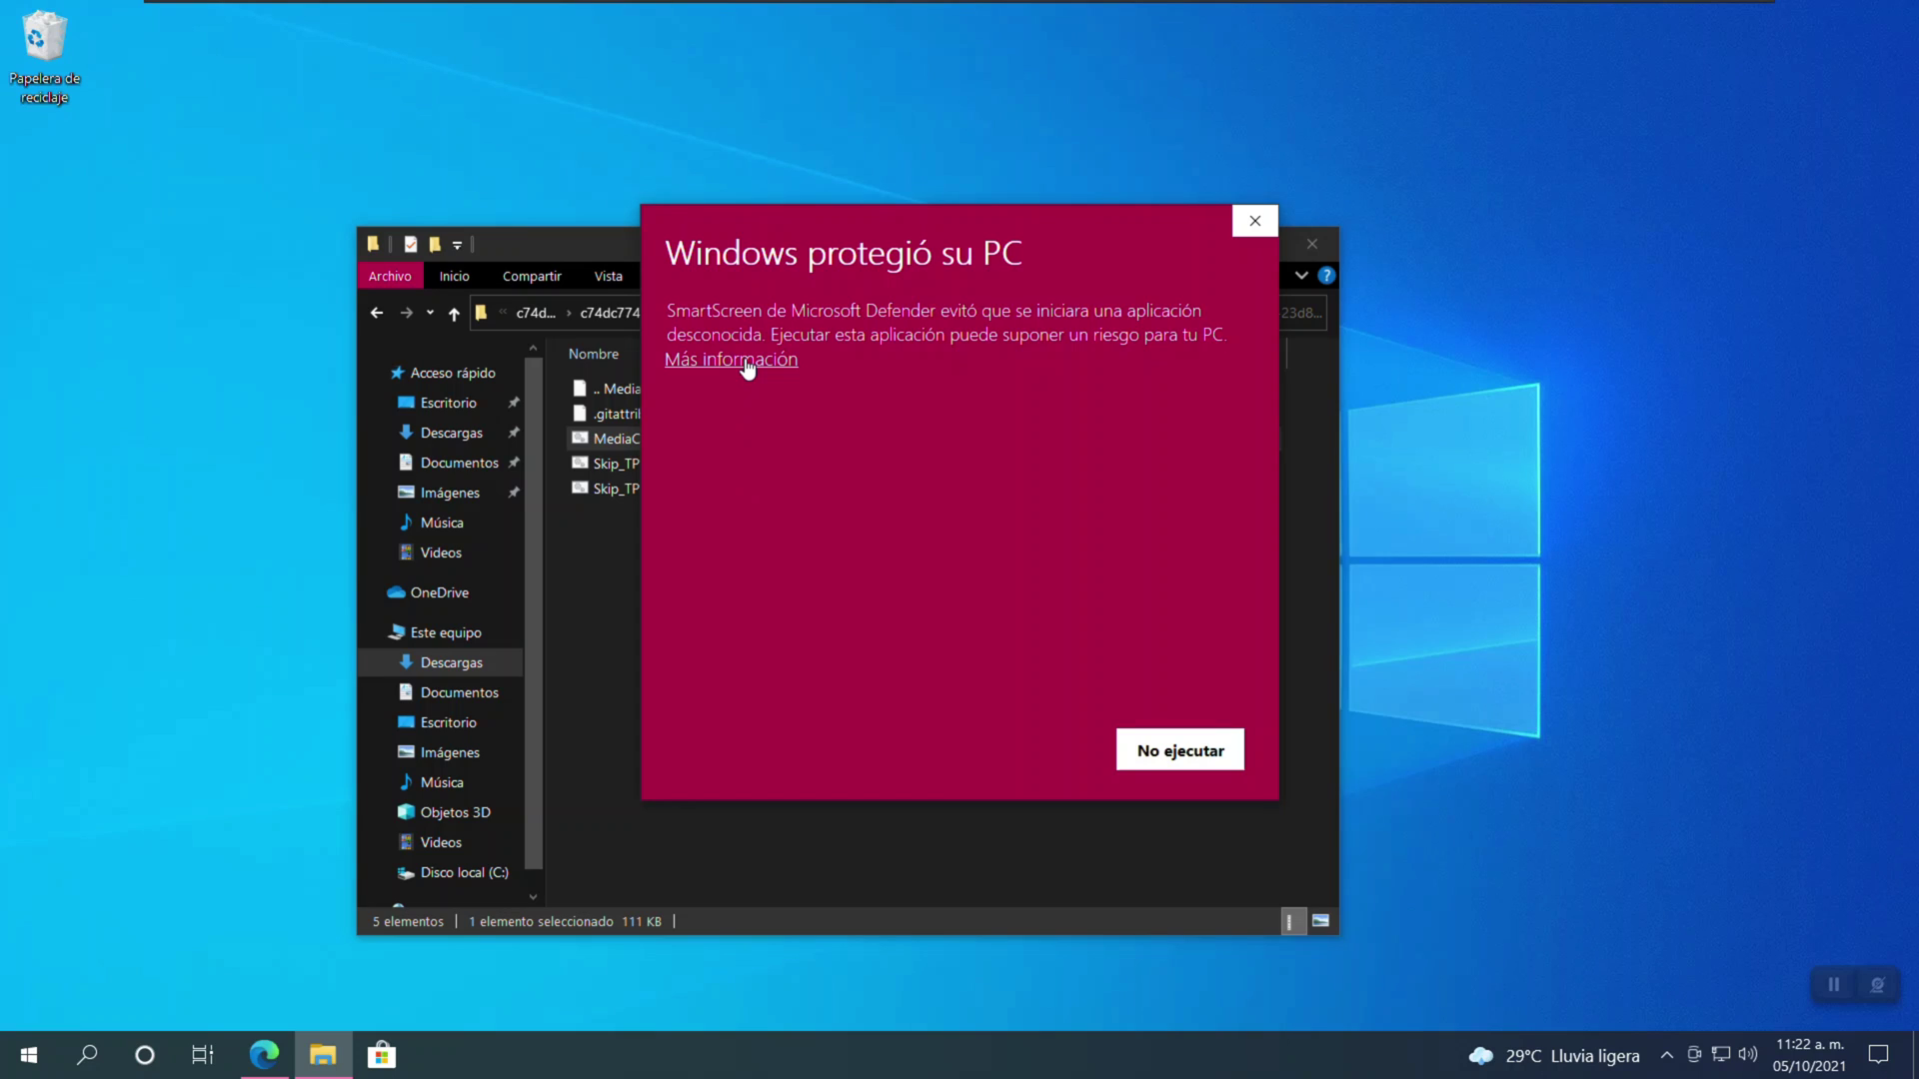
left_click(745, 364)
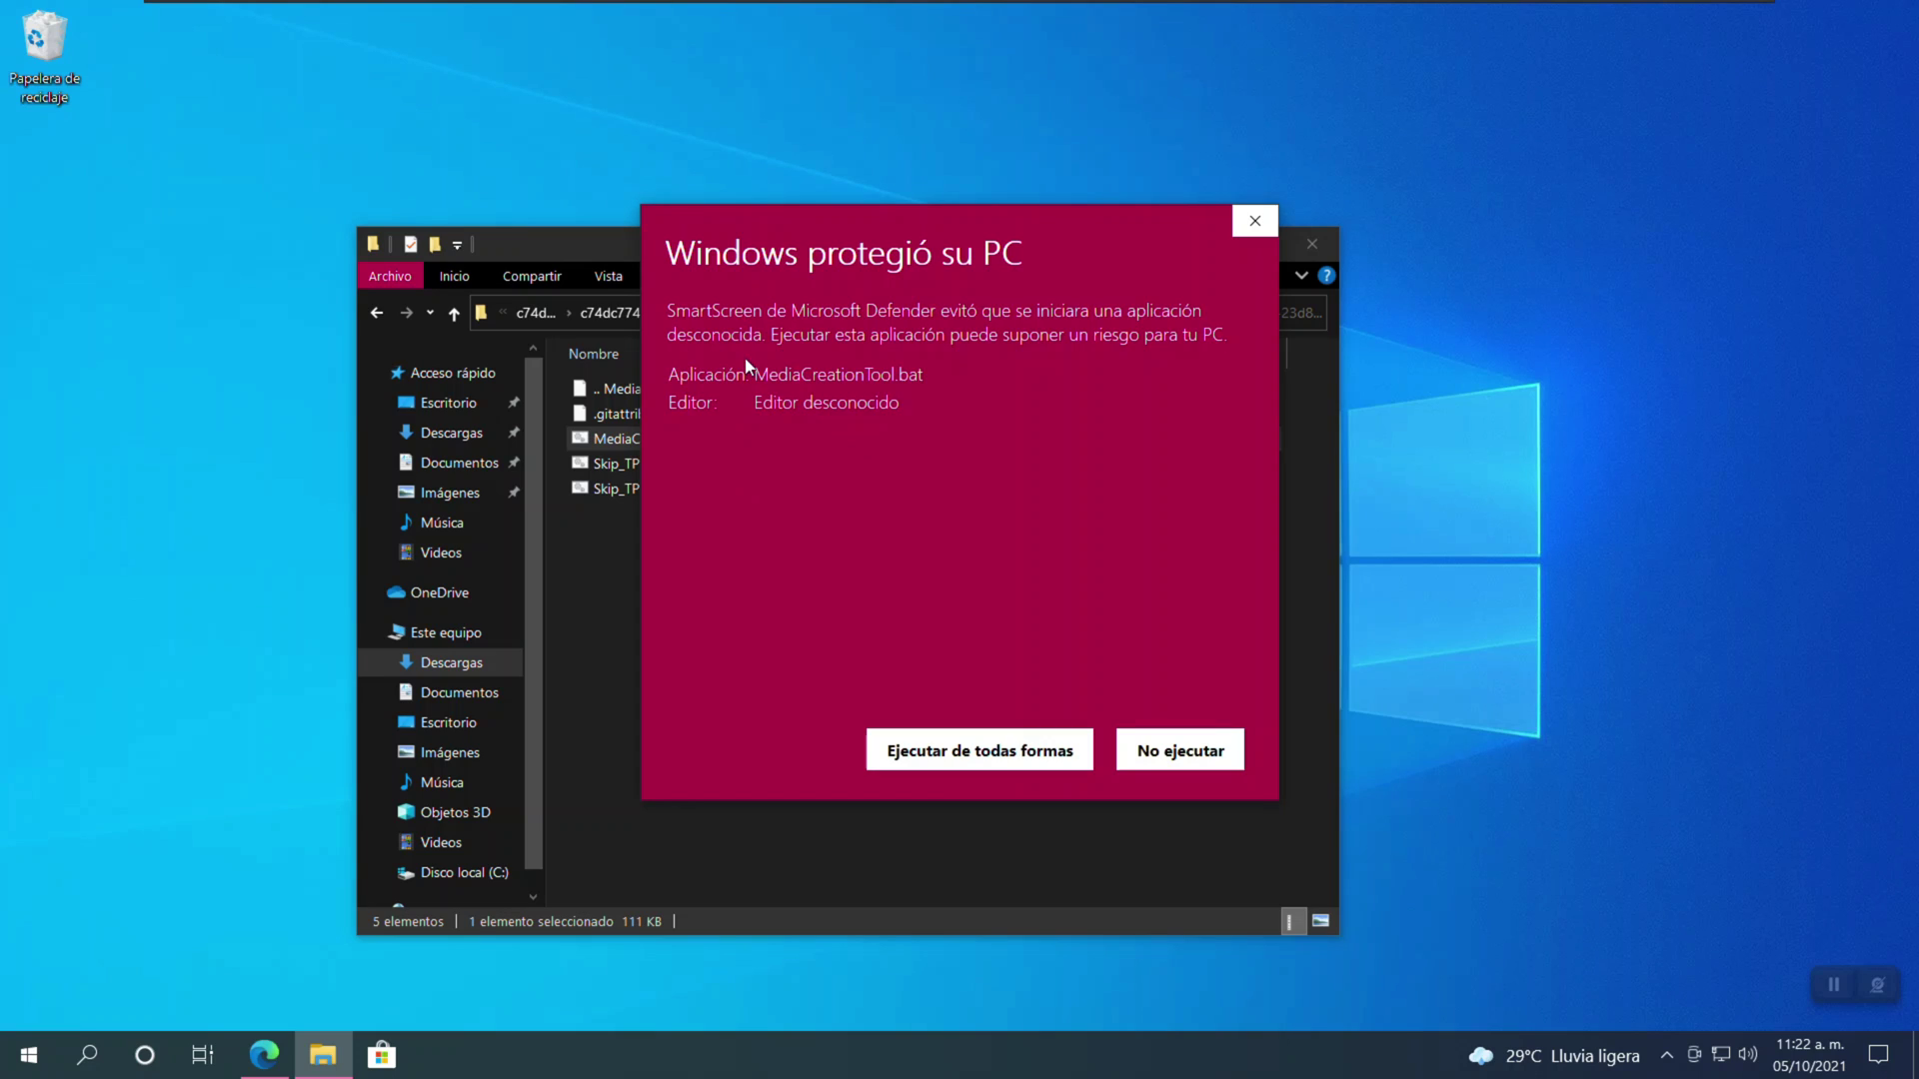
left_click(939, 757)
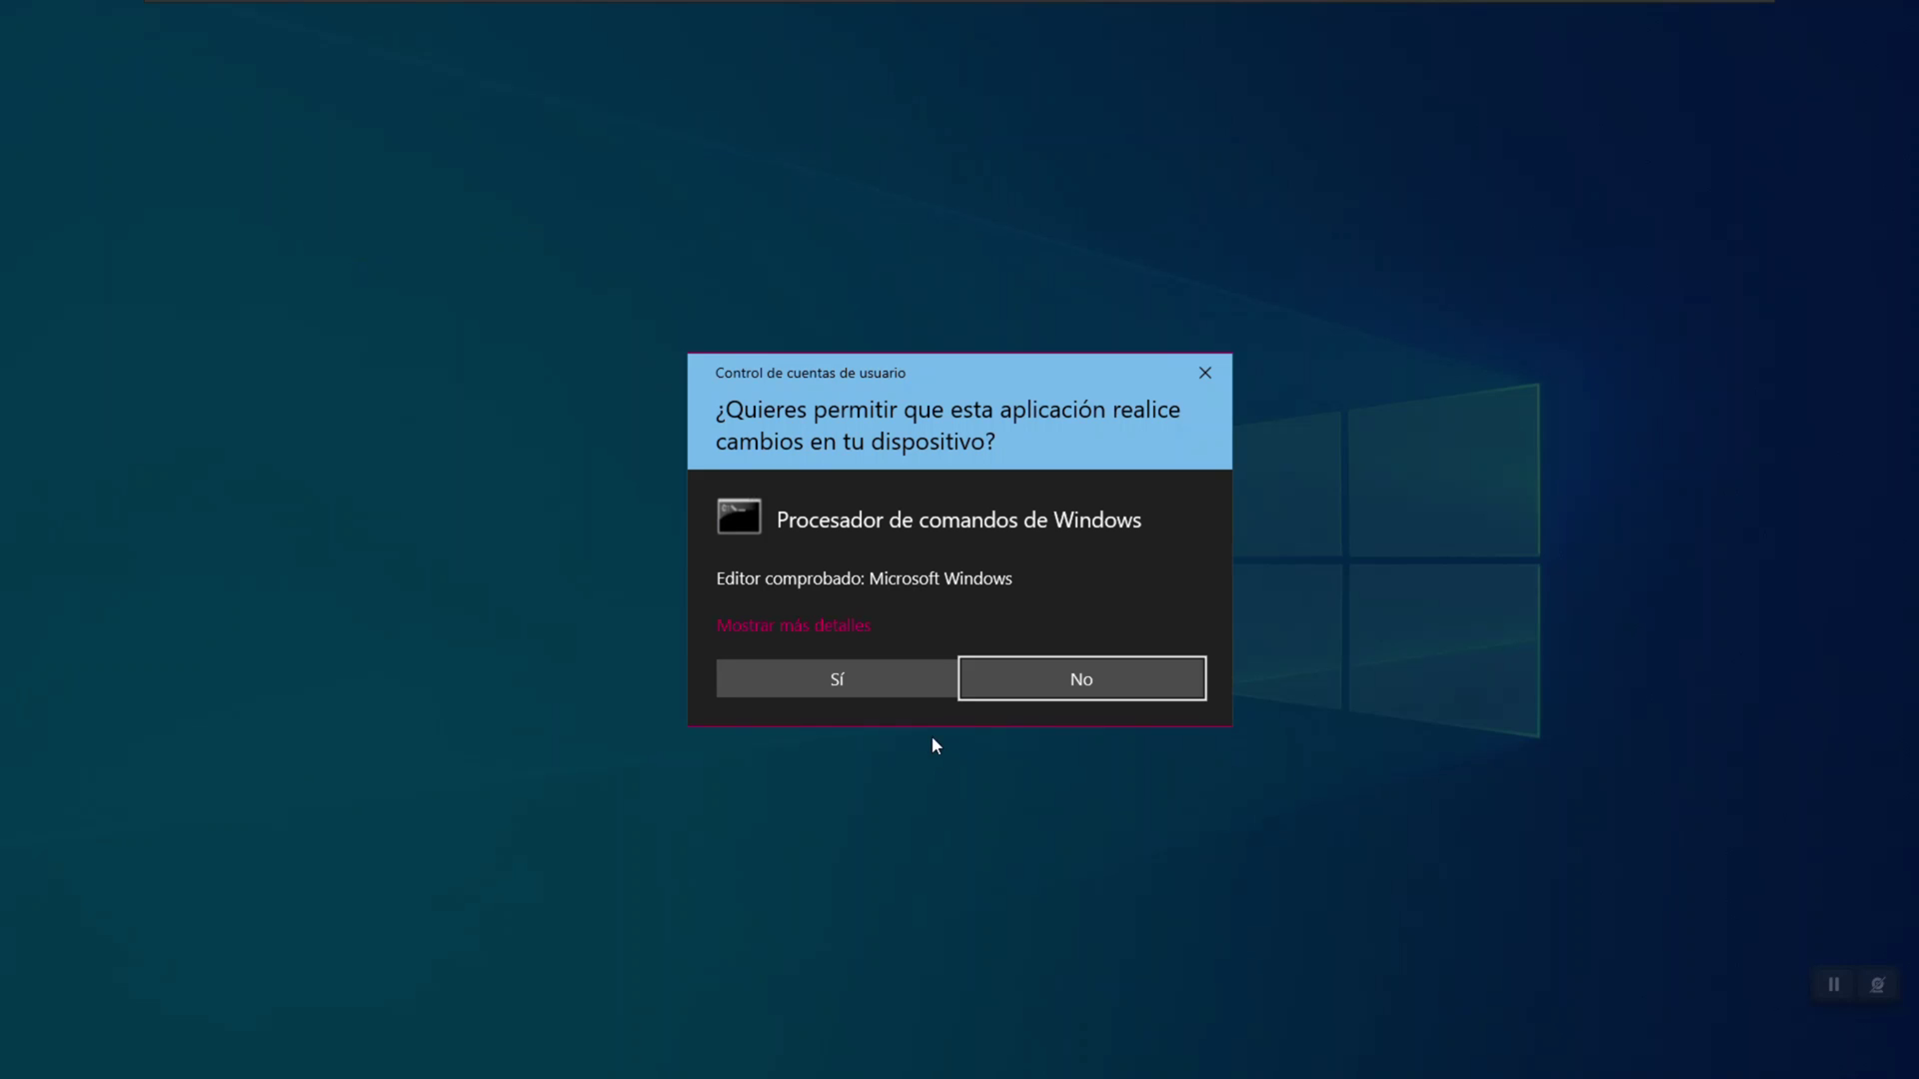
left_click(864, 690)
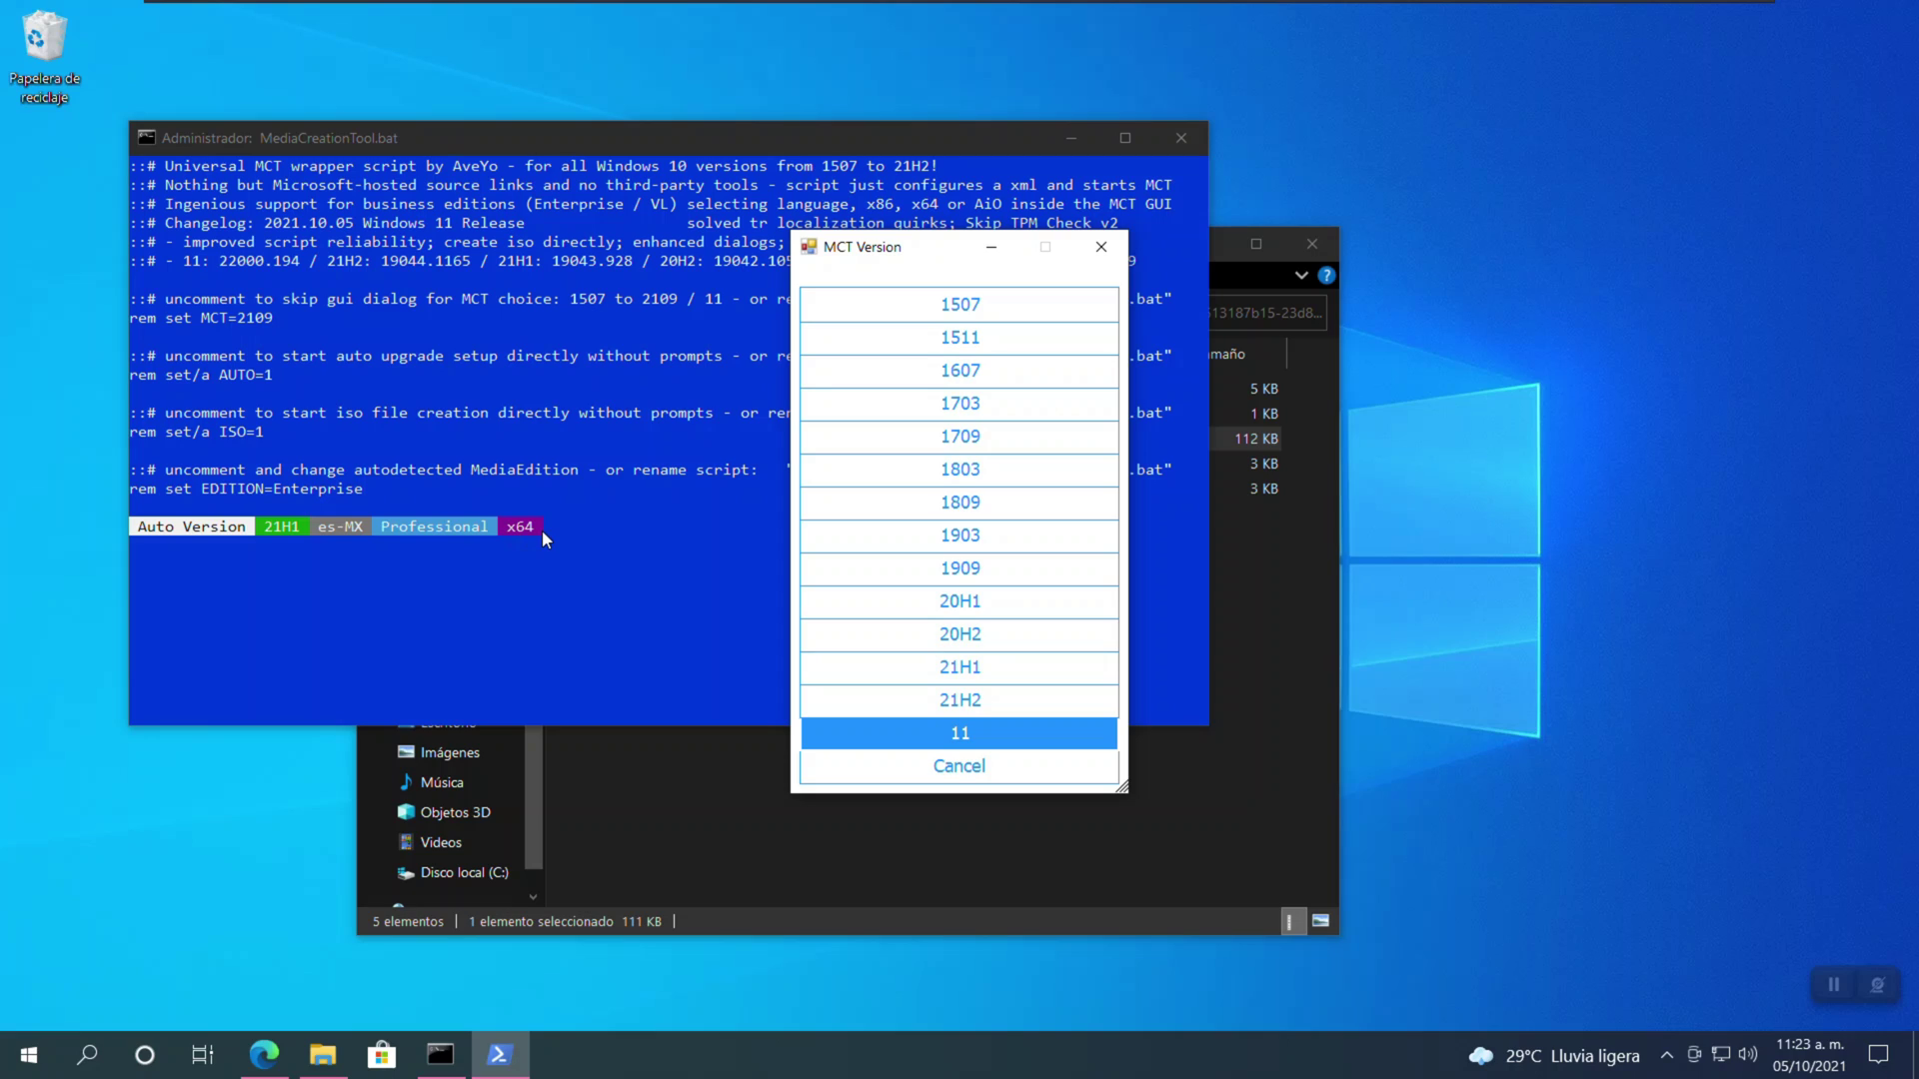
Step: Choose MCT version 11 with the Create ISO preset, and select the generated 11 21H2 image in the script's folder
left_click(904, 742)
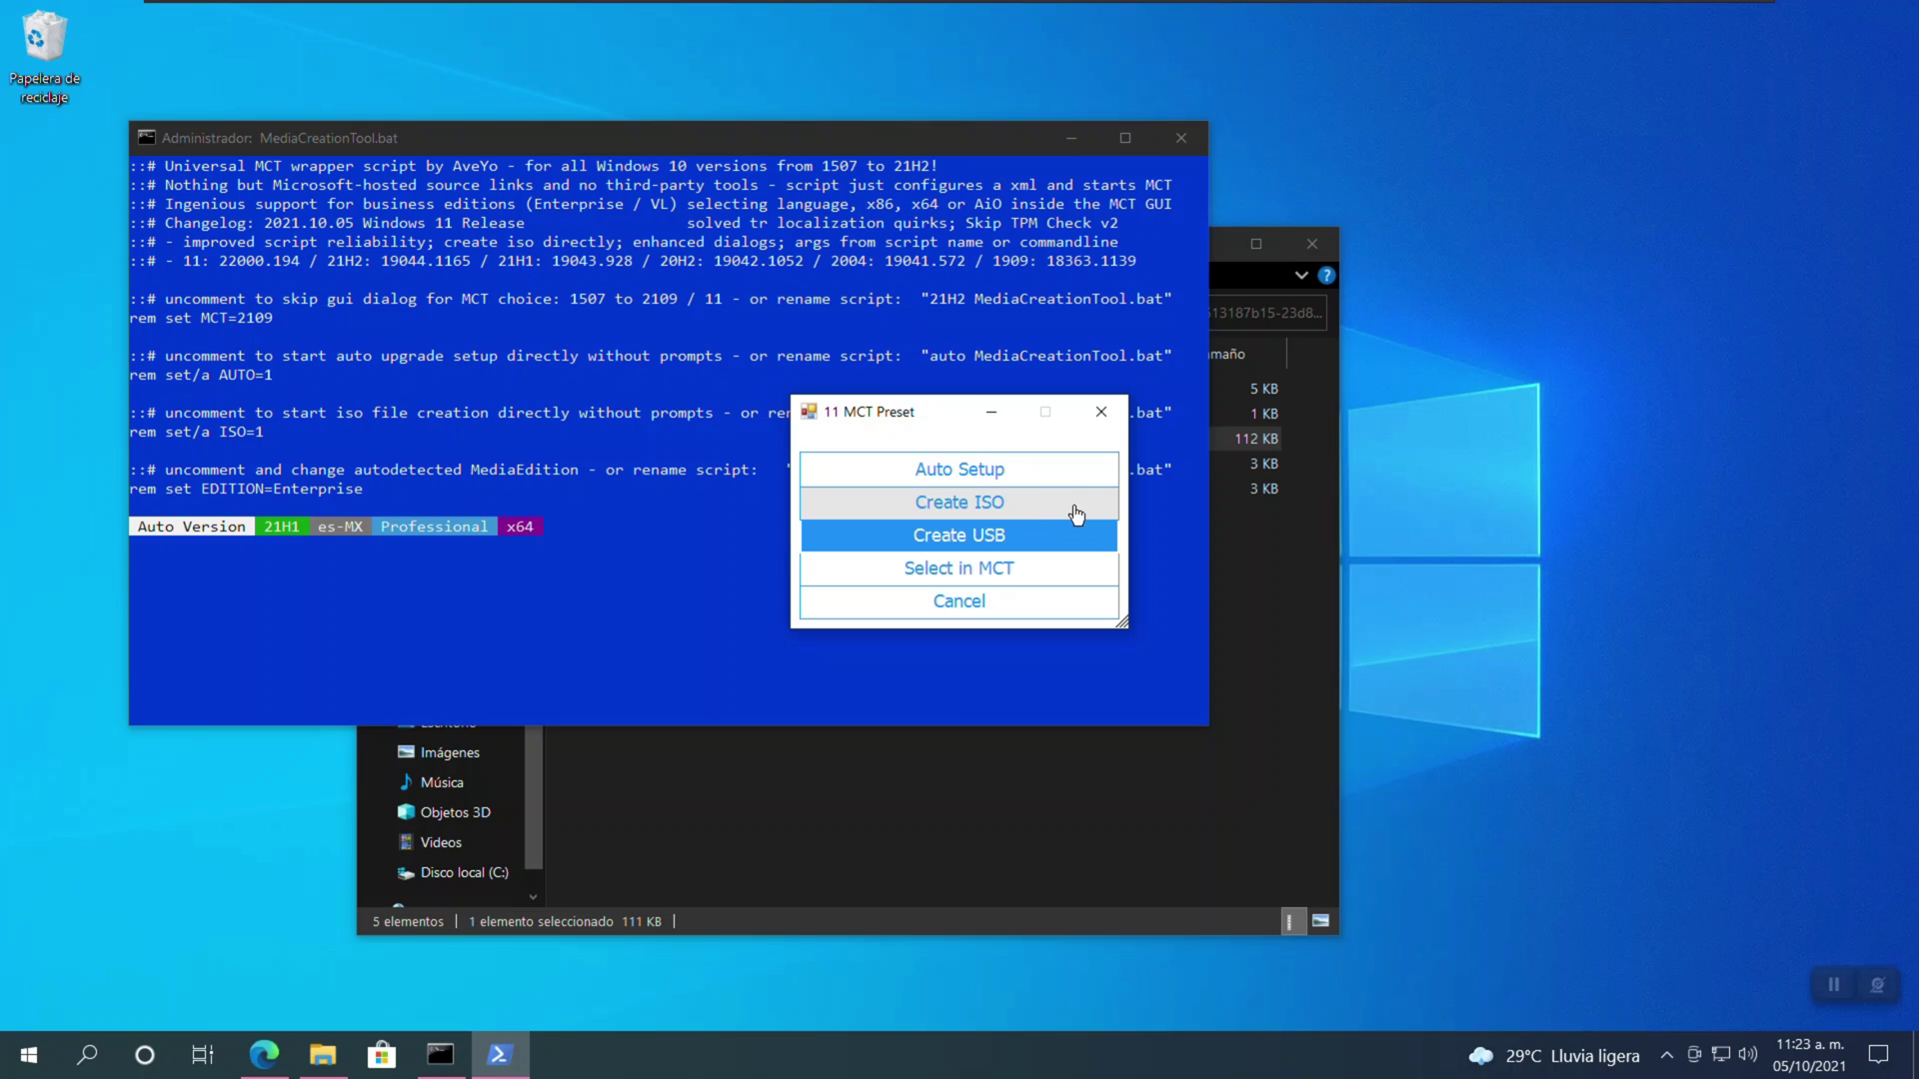
left_click(1045, 503)
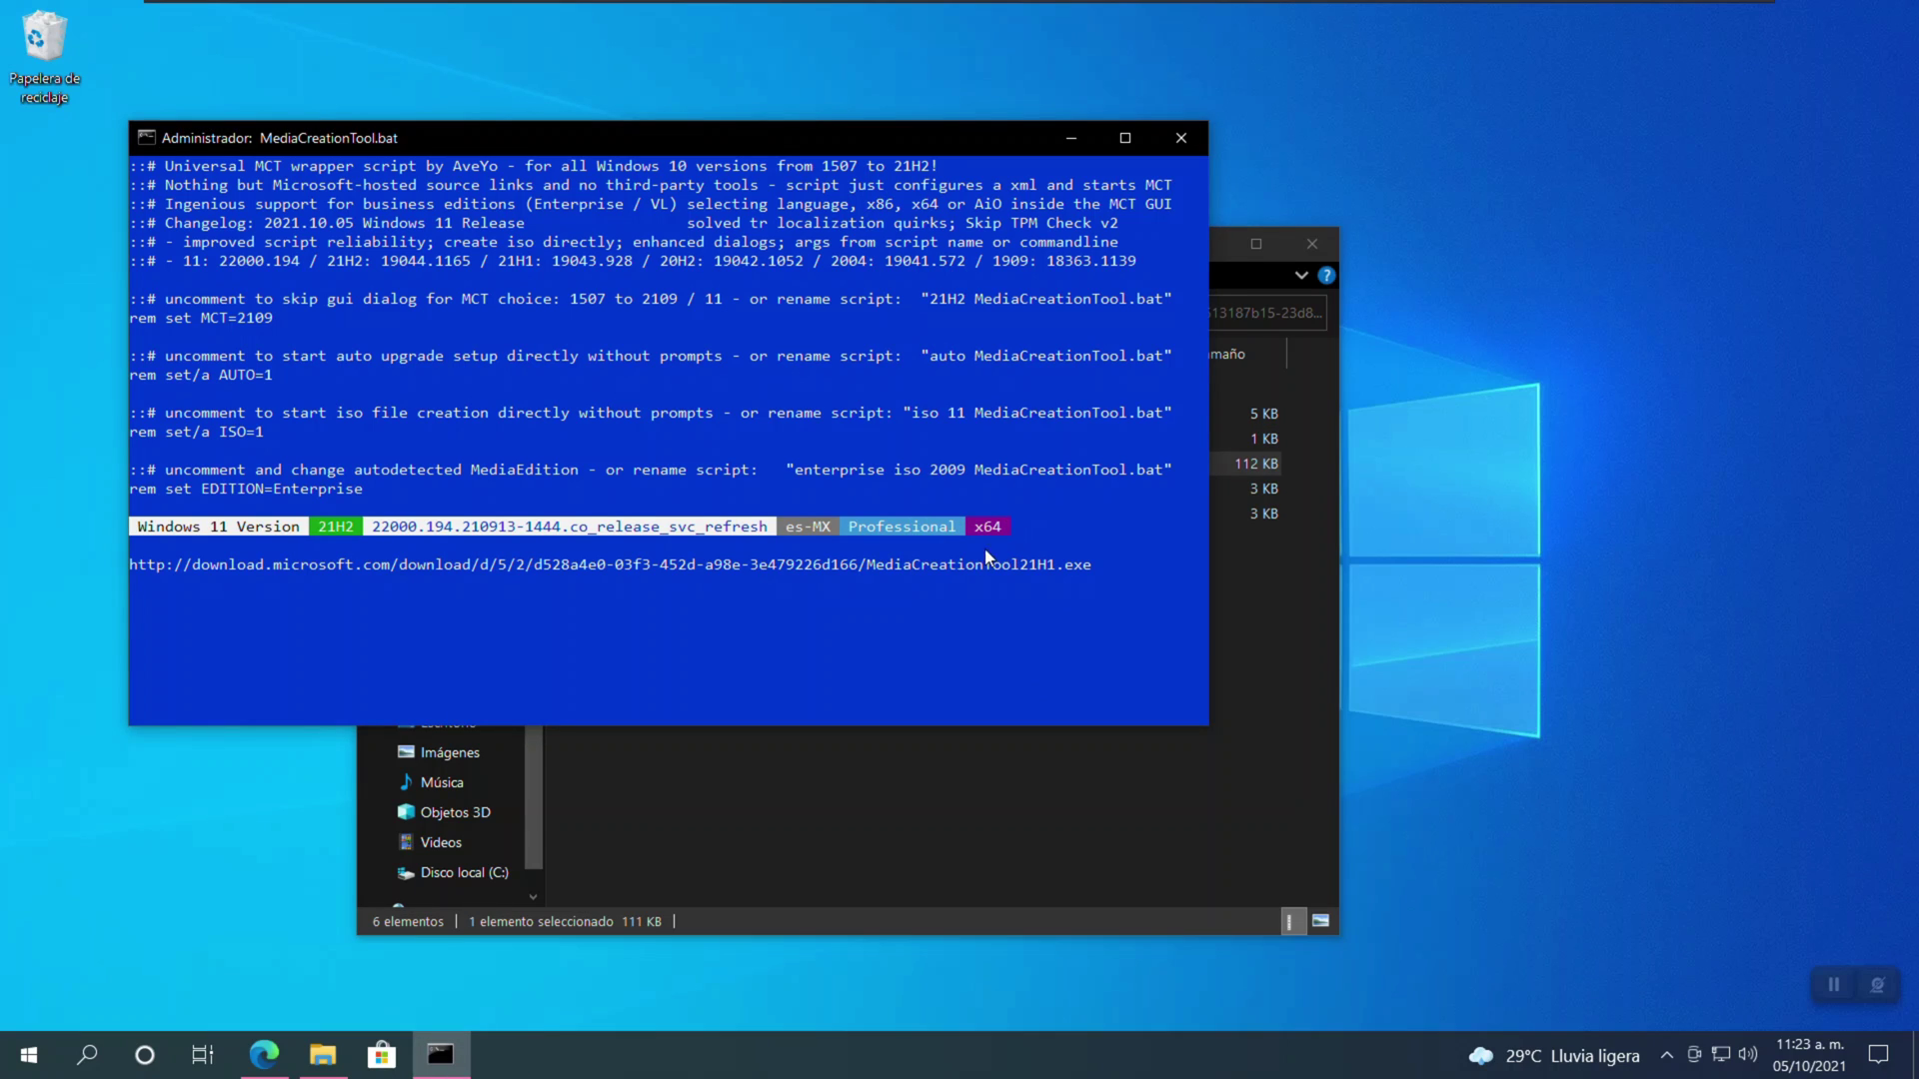
left_click_drag(685, 152, 915, 343)
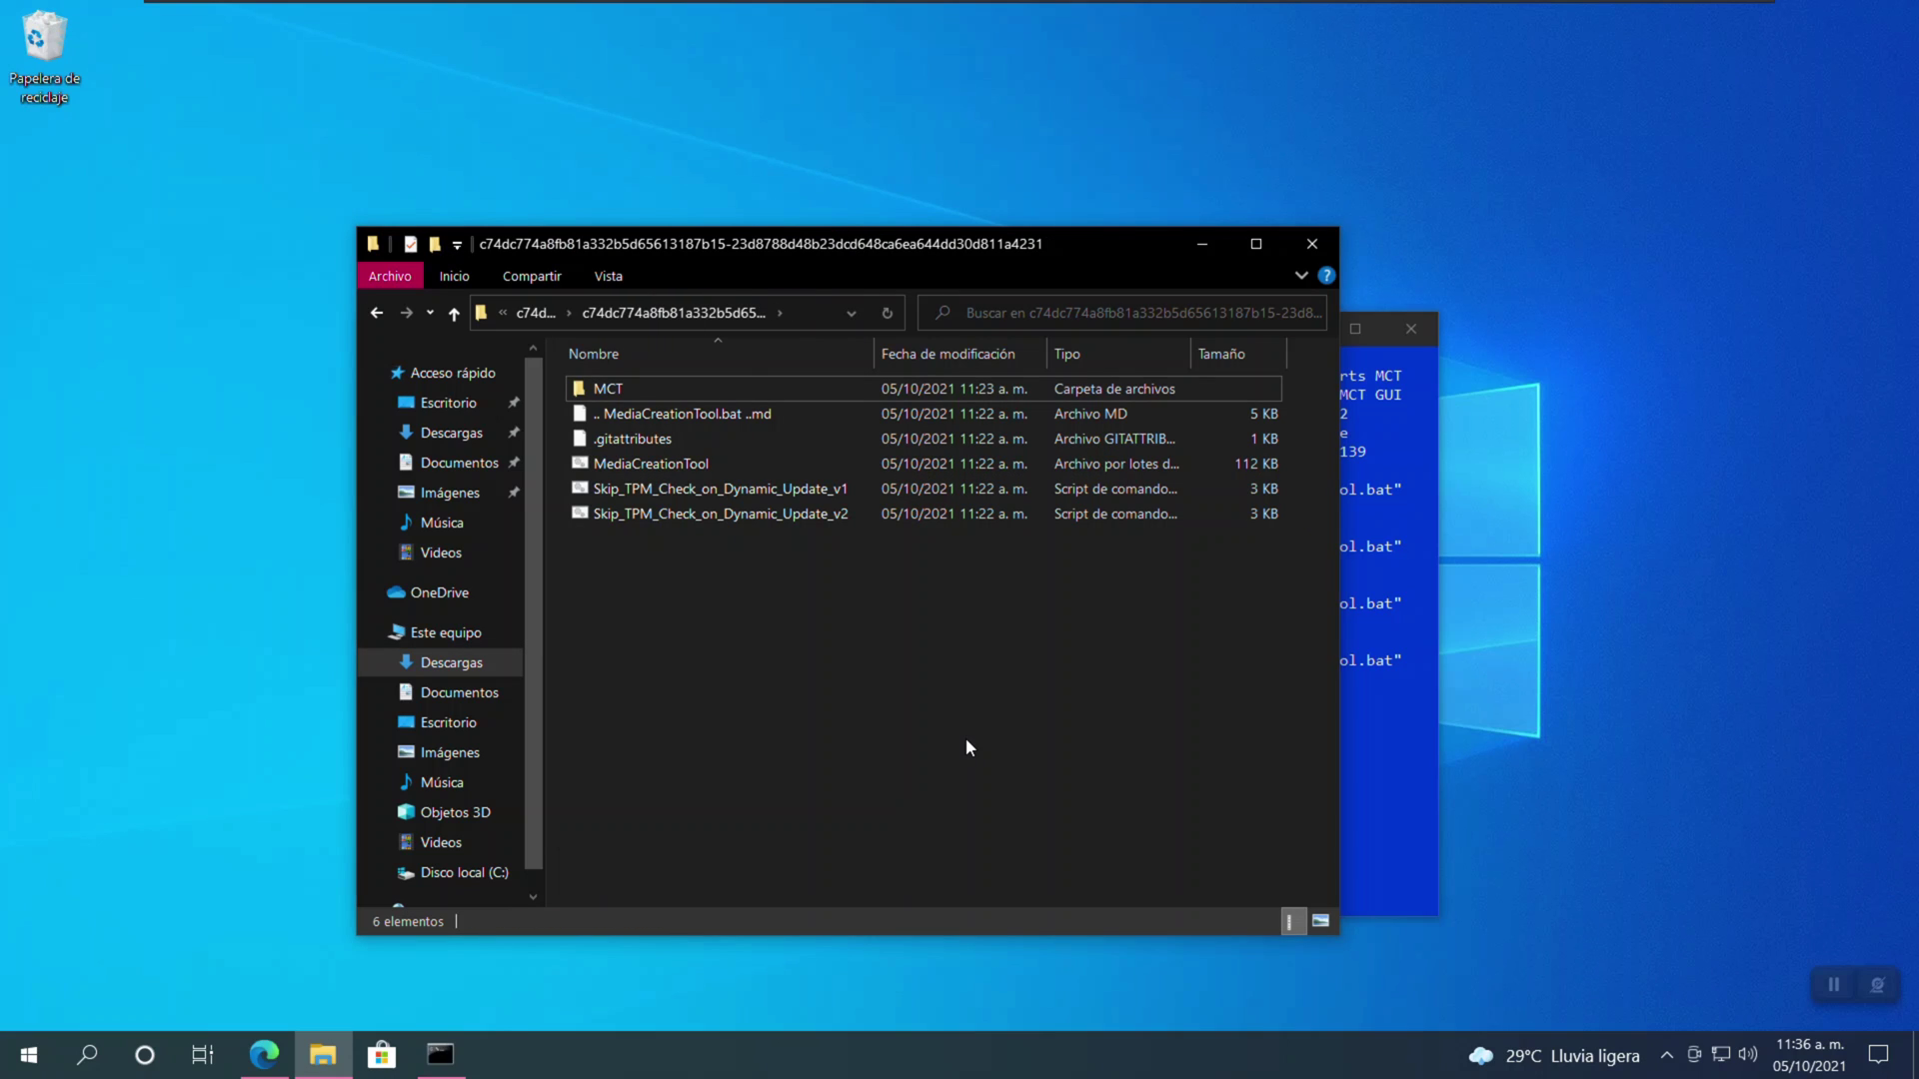
left_click(1387, 573)
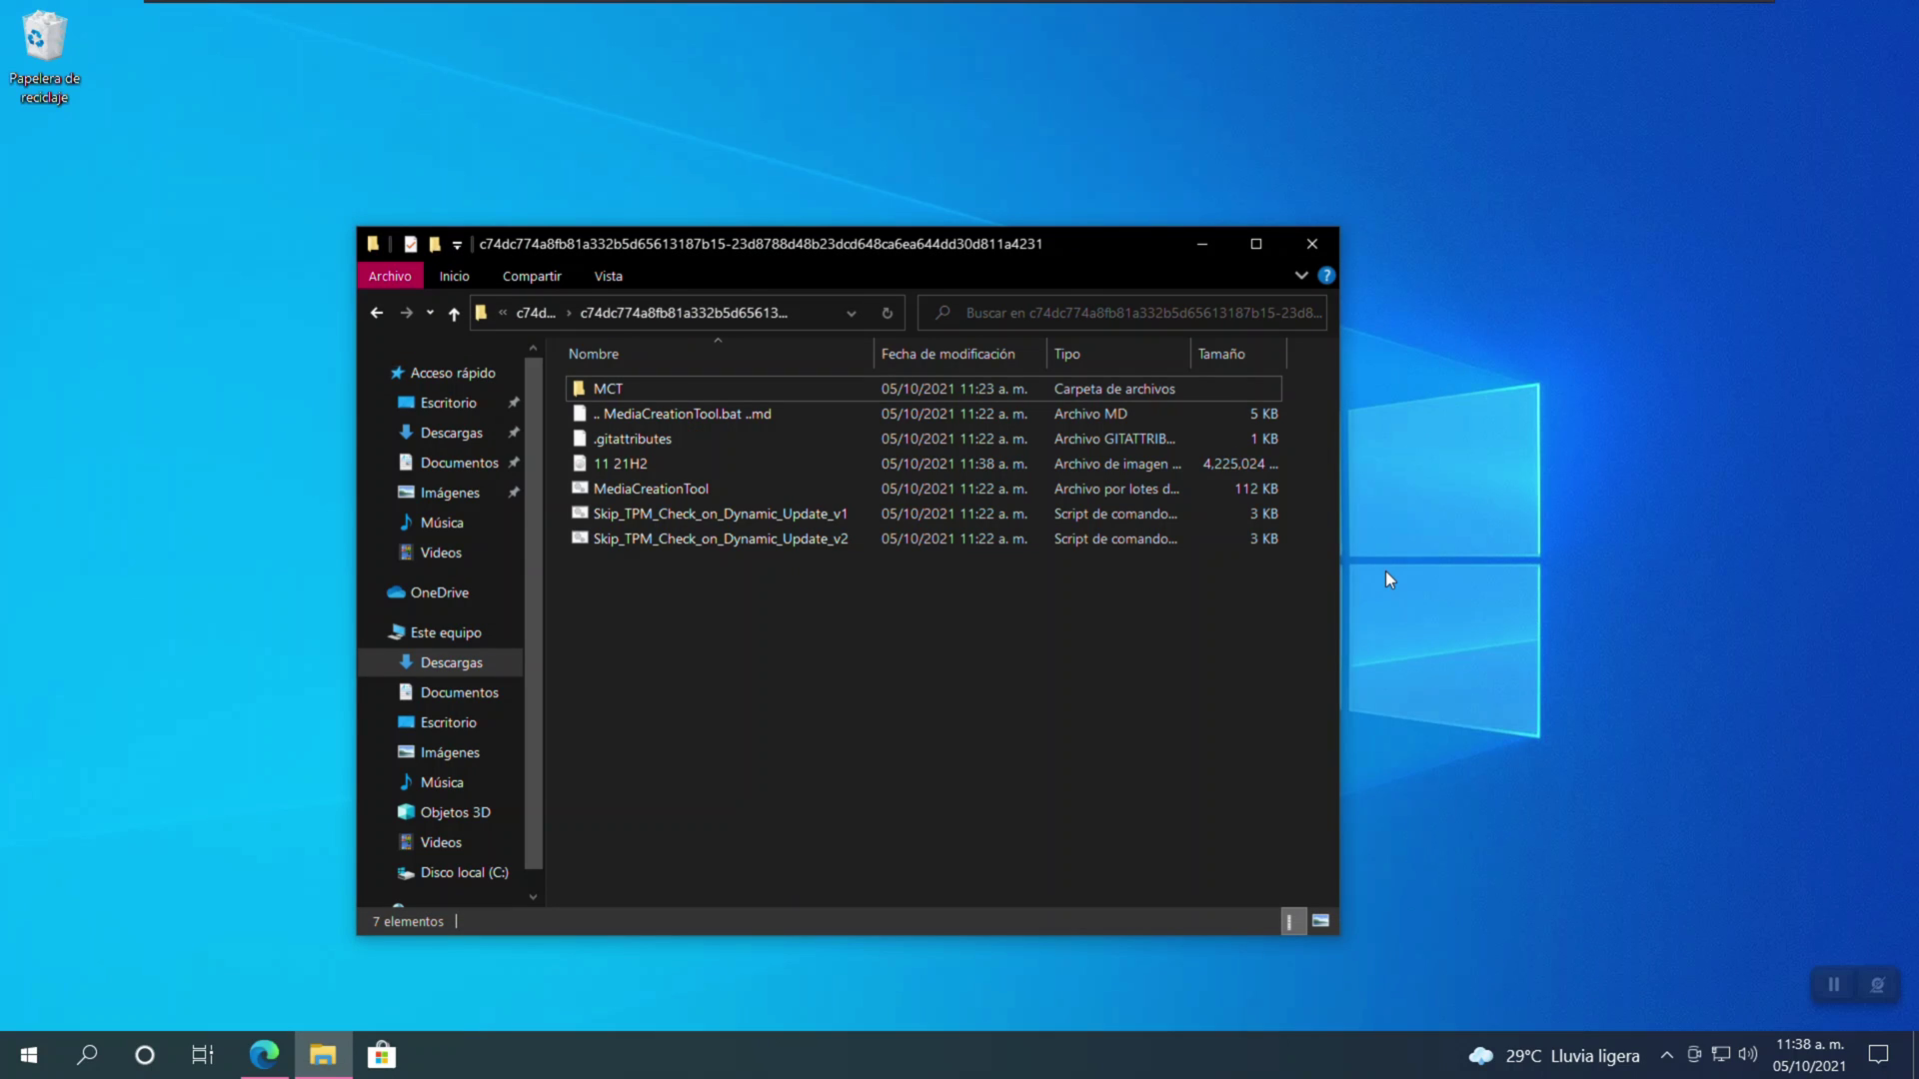
left_click(693, 465)
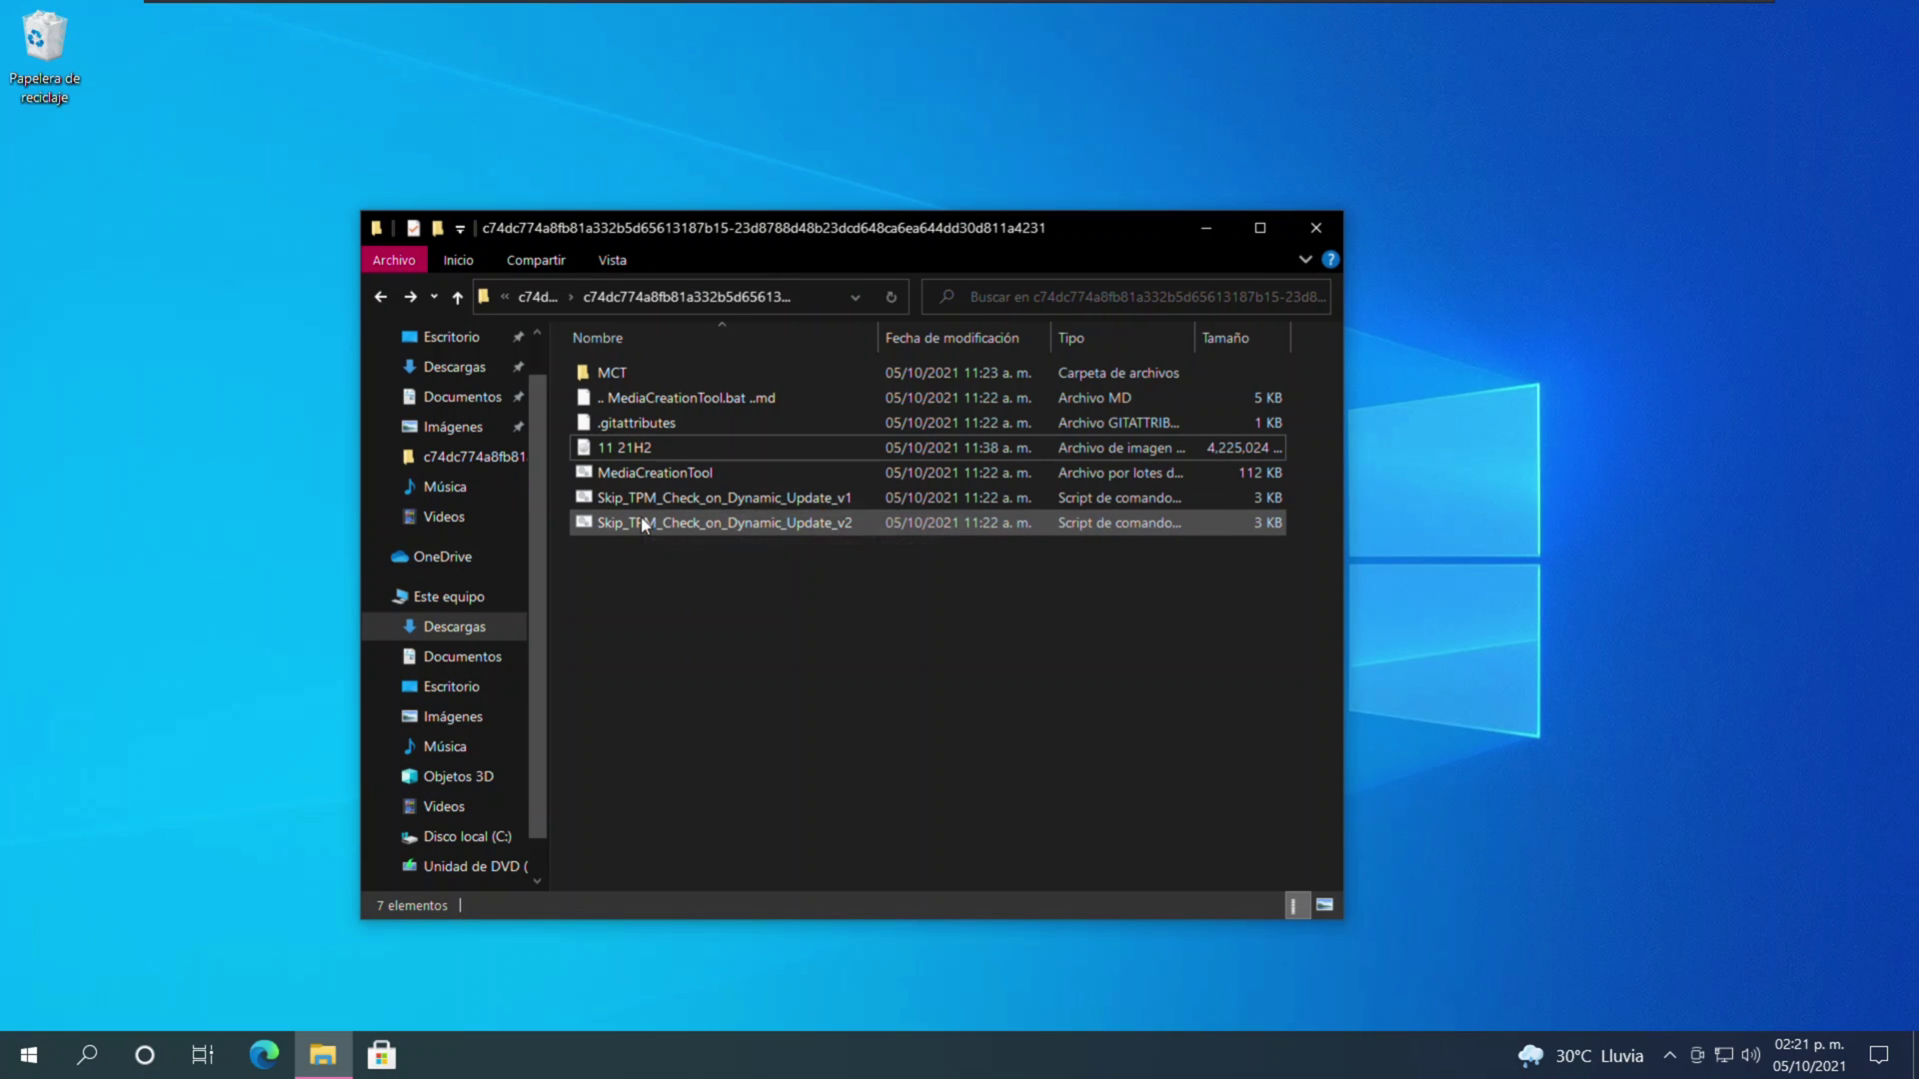
Step: Run the Skip_TPM_Check_on_Dynamic_Update_v2 script as administrator
left_click(760, 528)
right_click(759, 528)
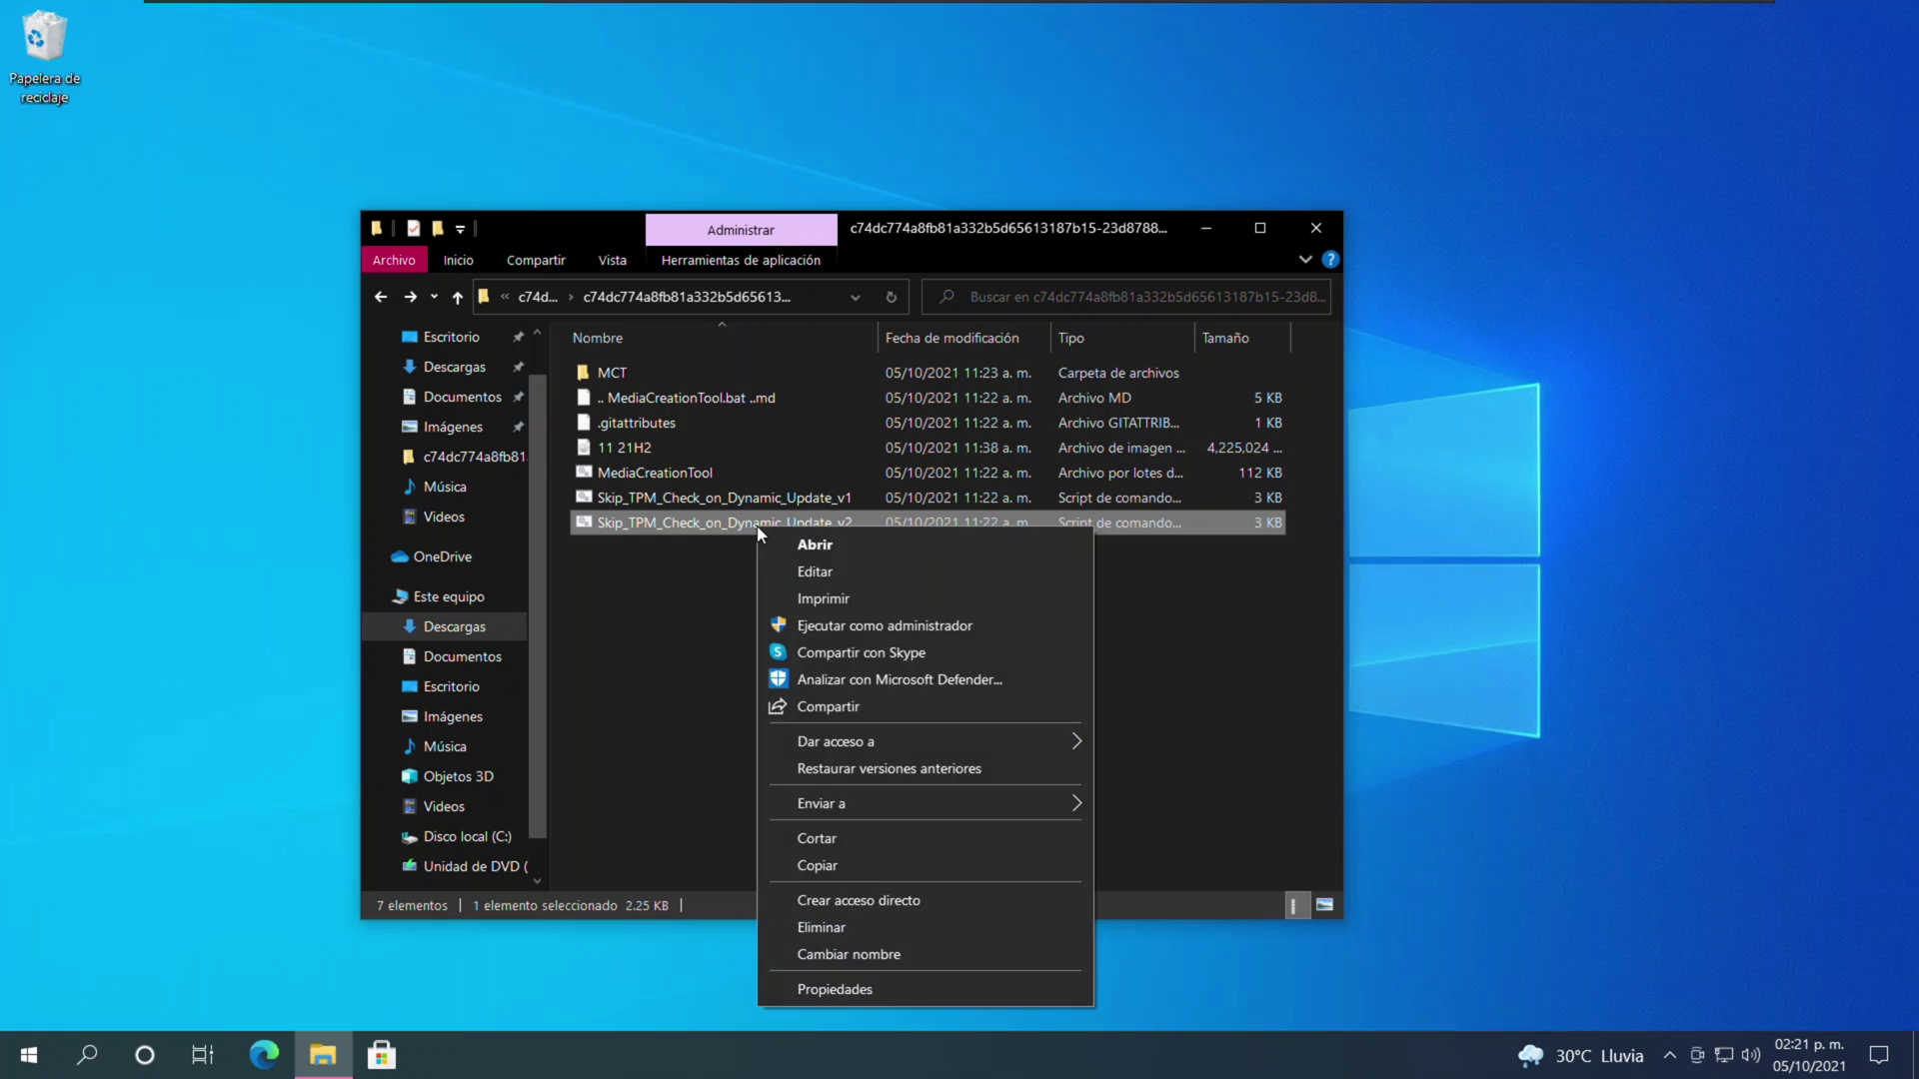
left_click(856, 628)
left_click(857, 668)
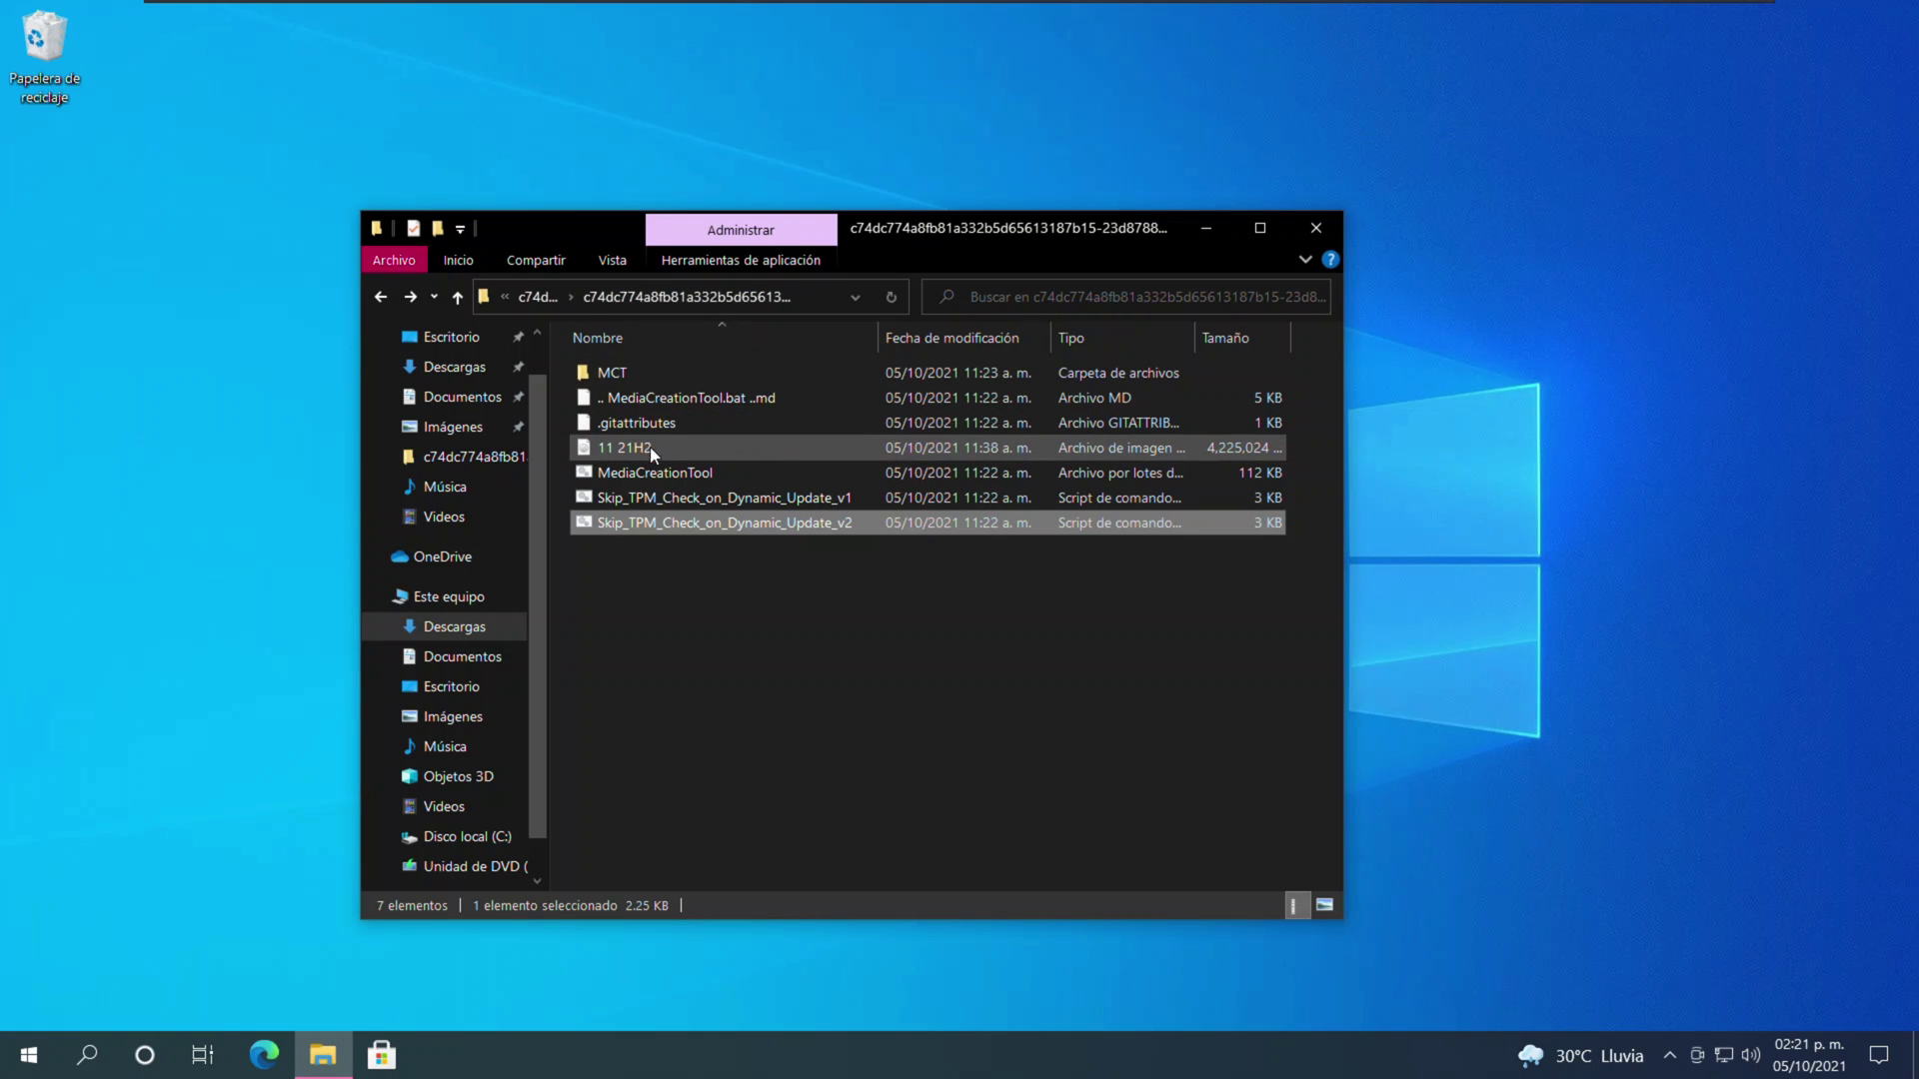
Step: Mount the 11 21H2 image and run its setup application as administrator, approving the User Account Control request
double_click(664, 452)
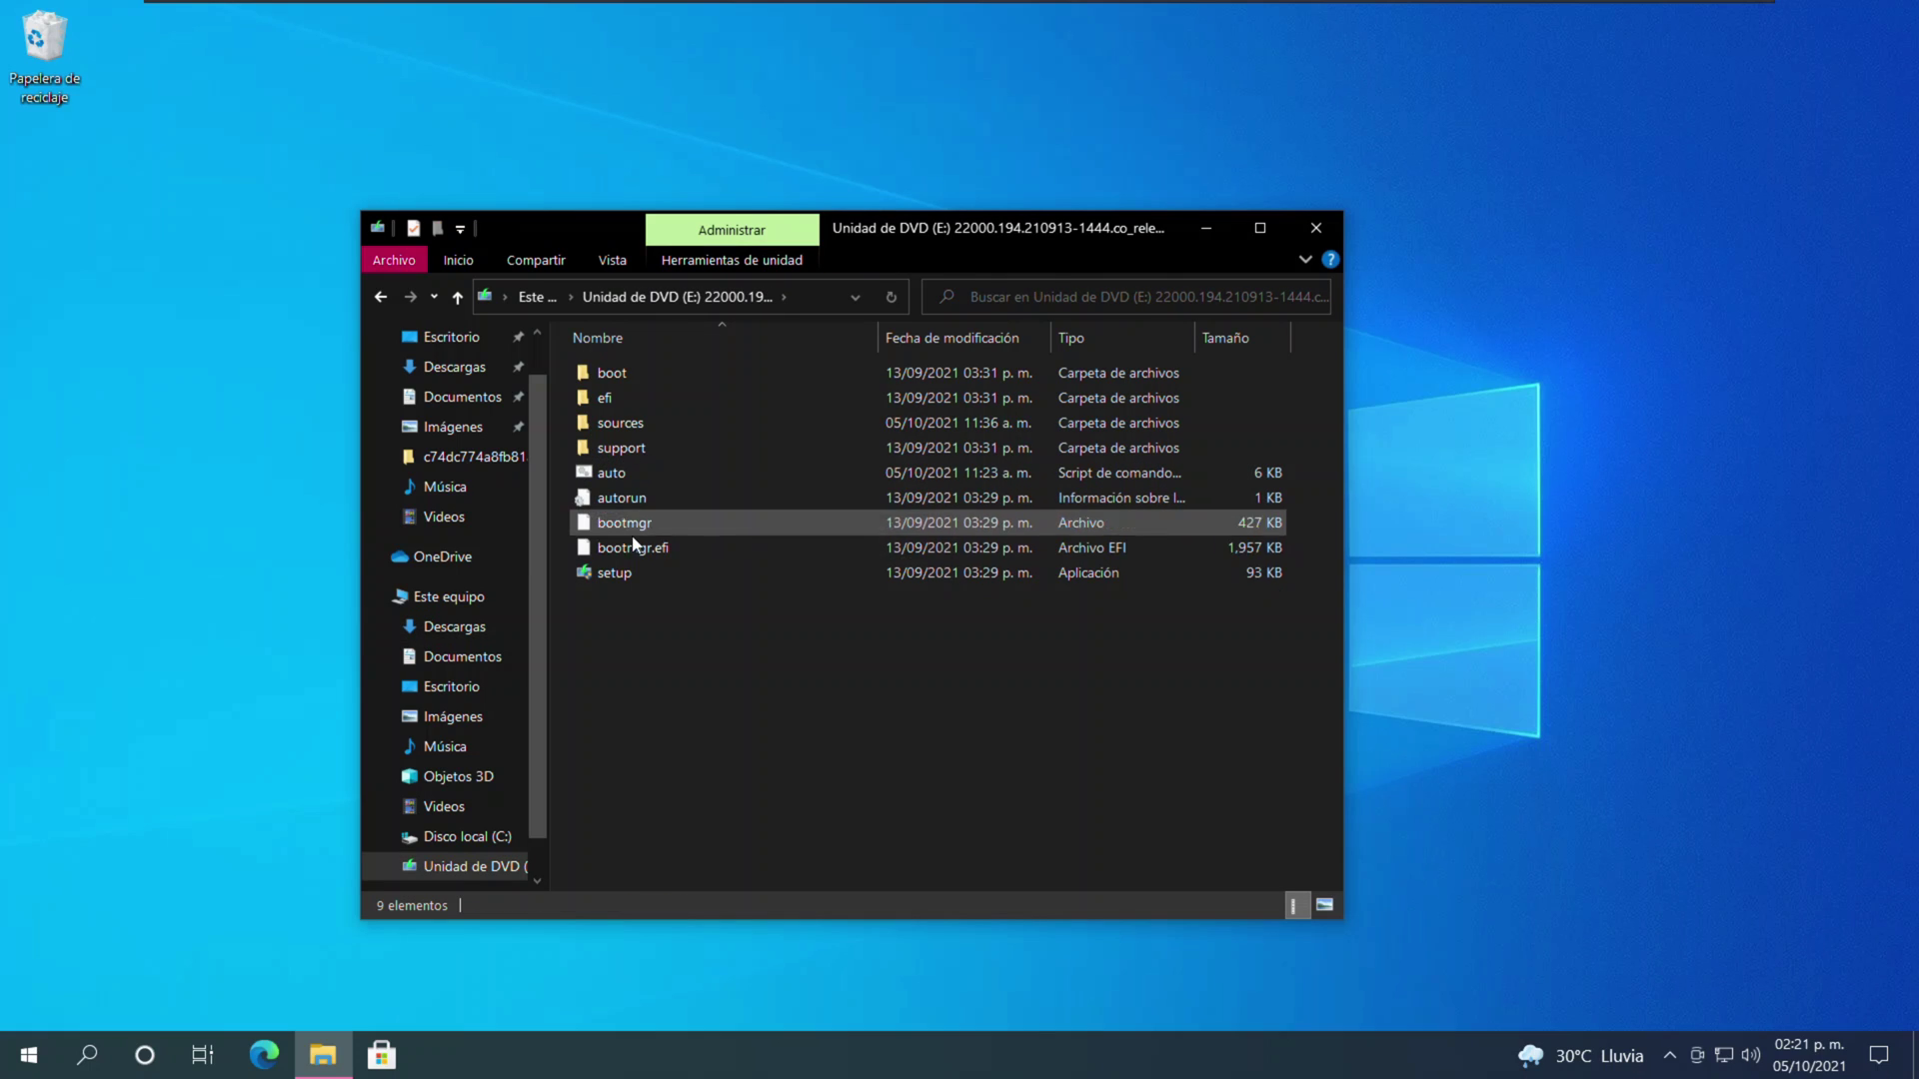
right_click(629, 572)
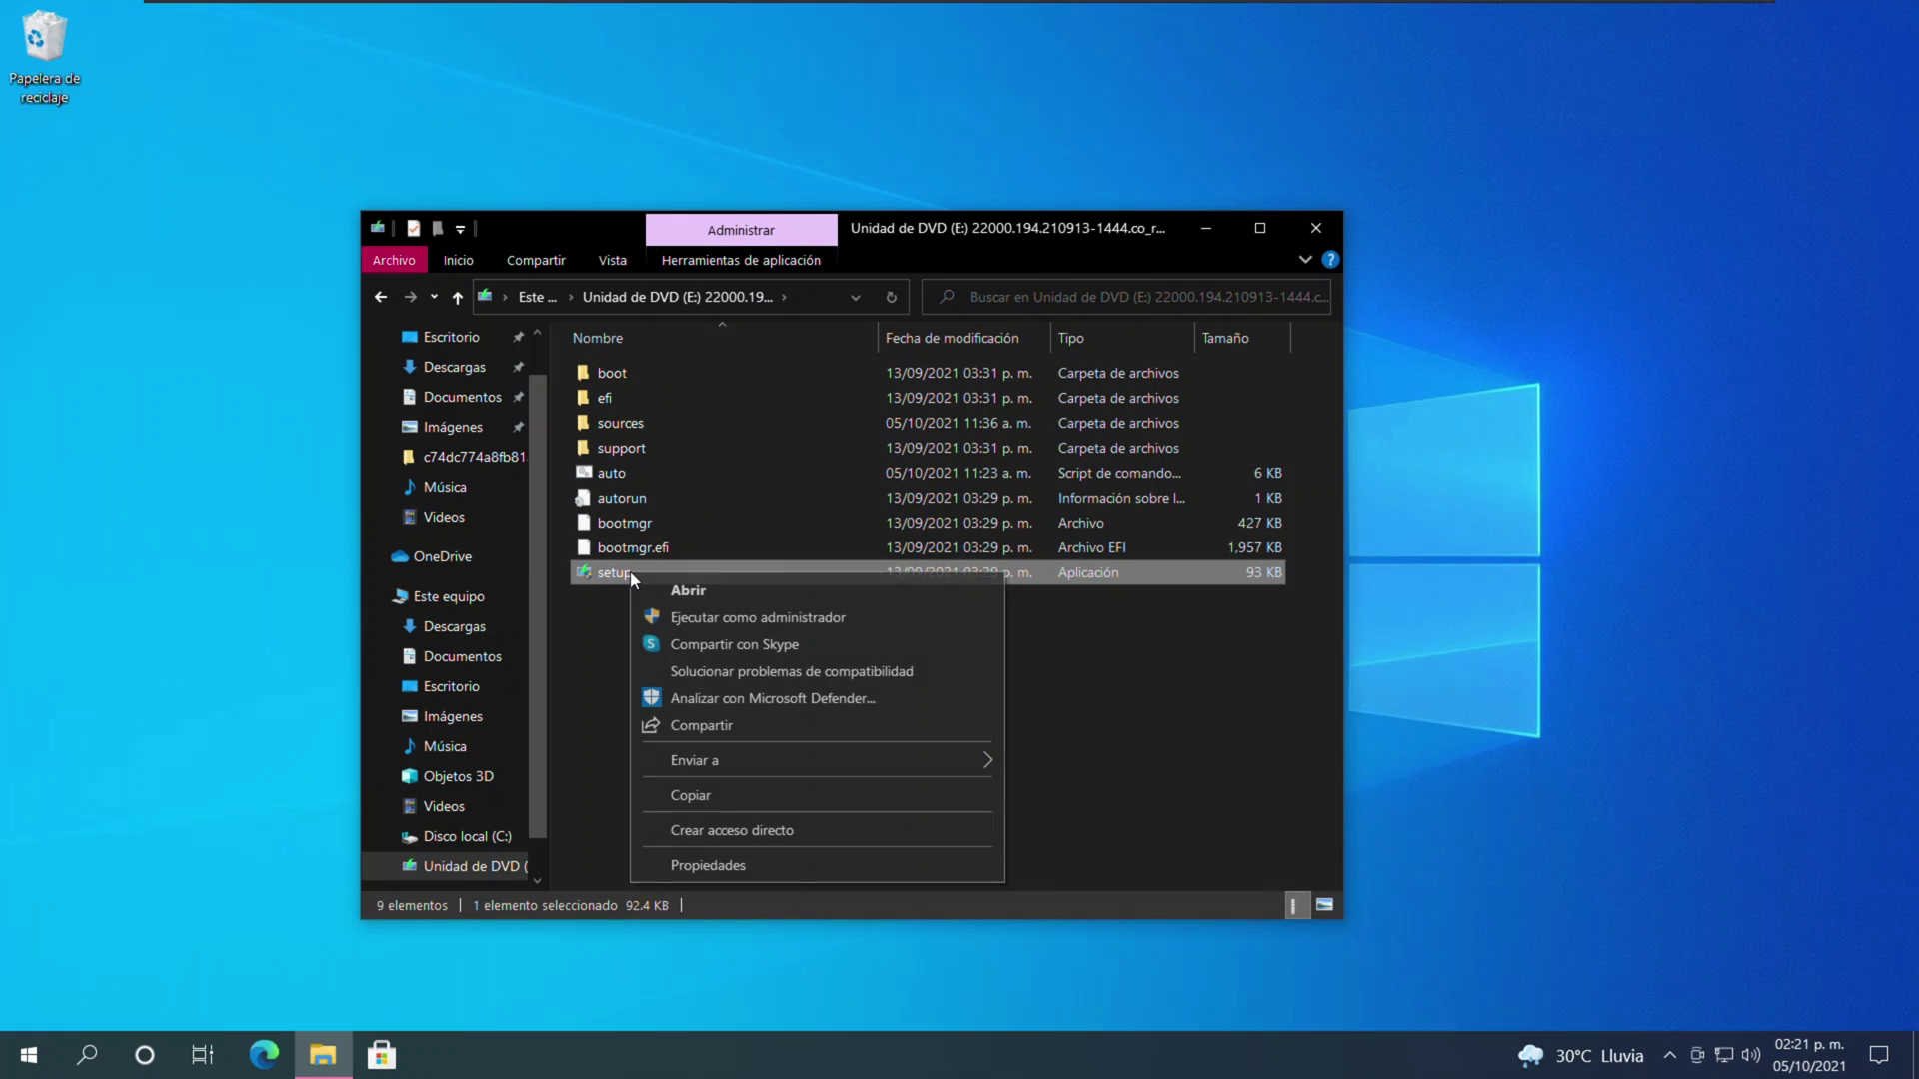
left_click(663, 626)
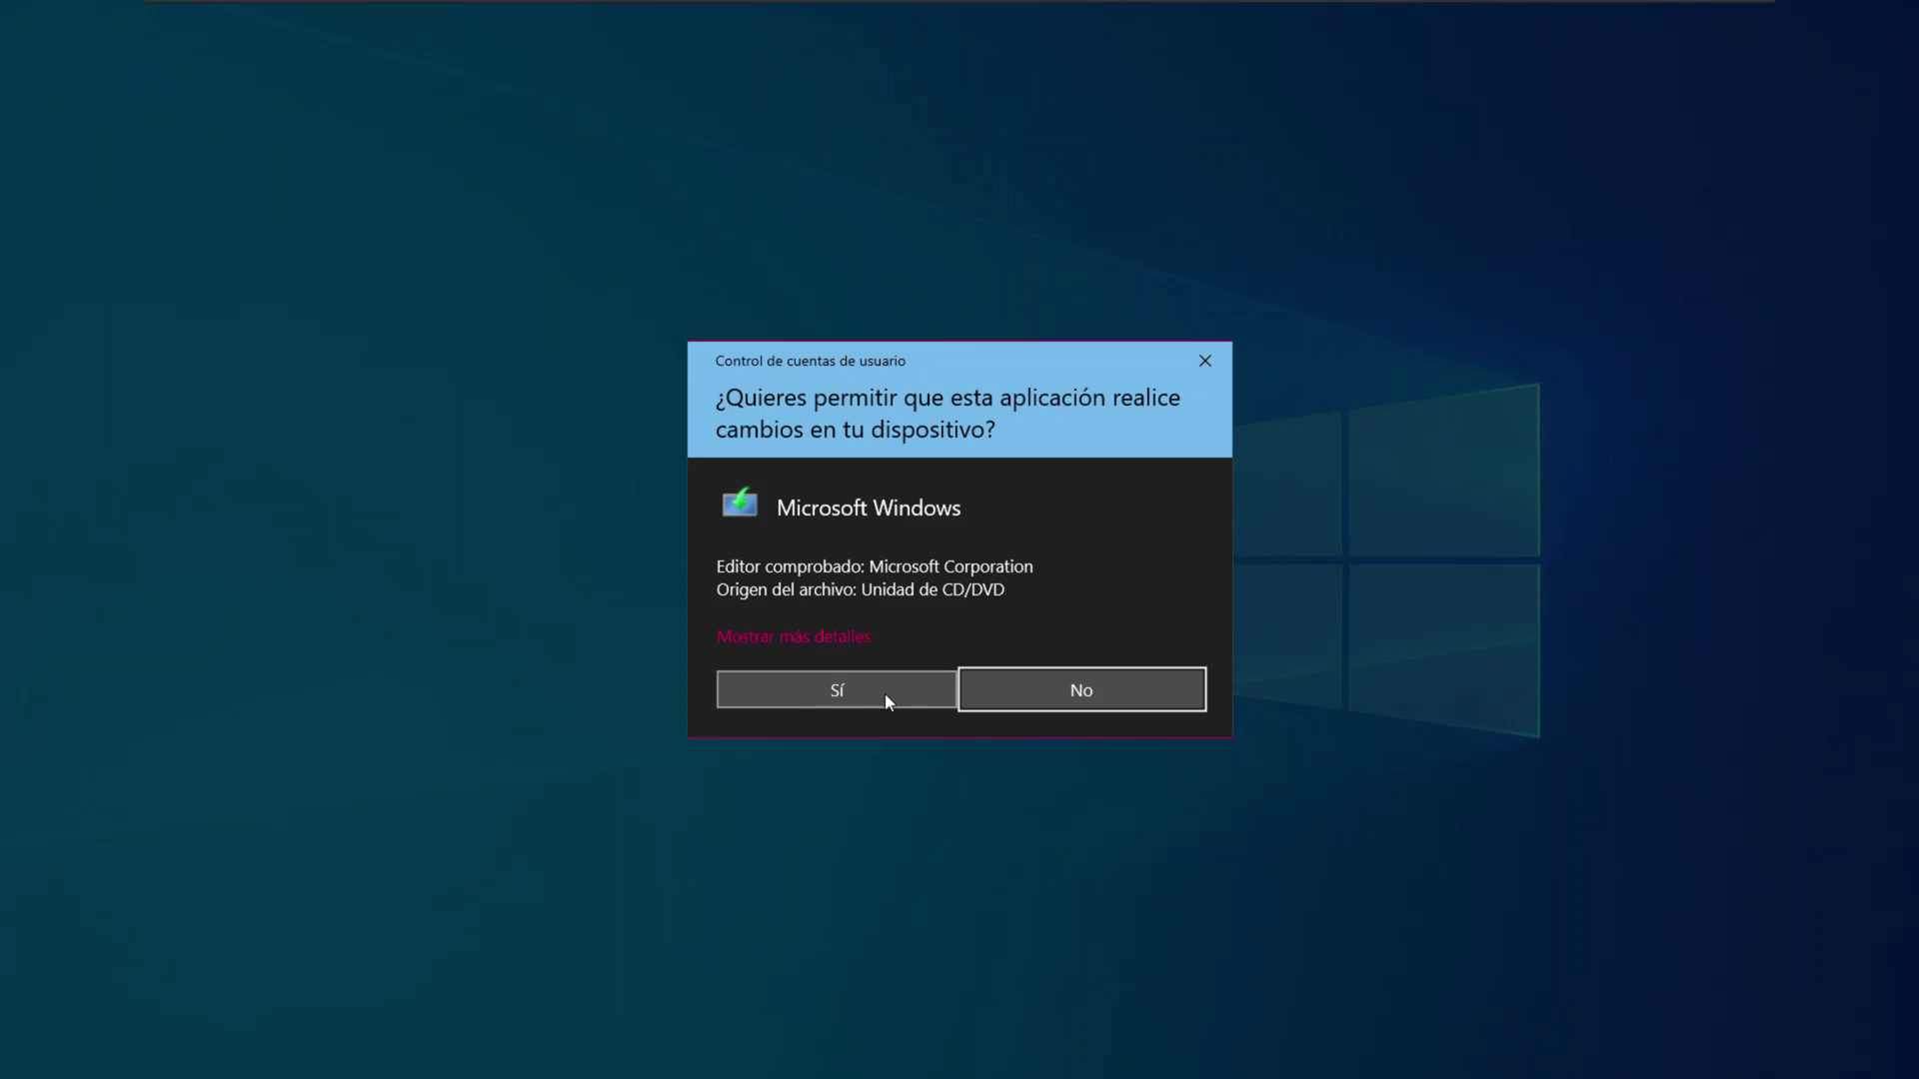
left_click(884, 694)
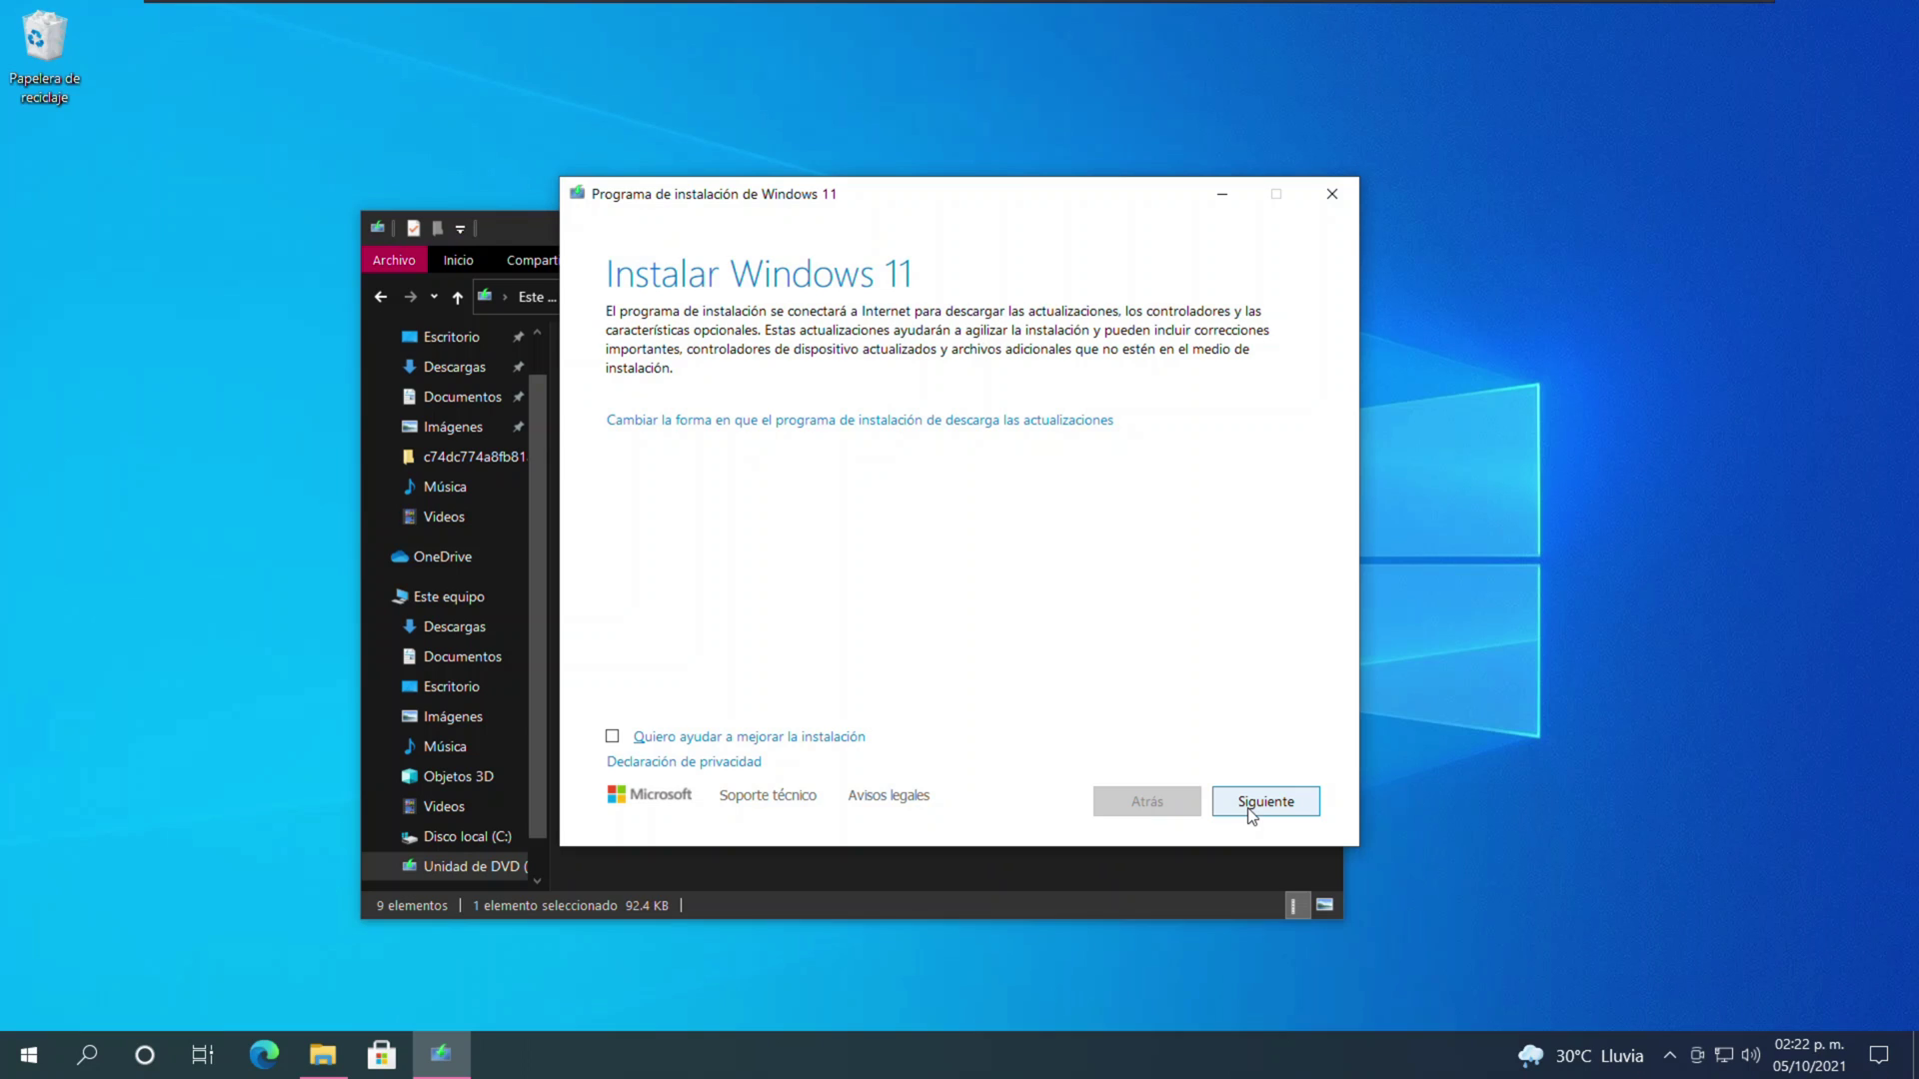
Step: Accept the licence terms and the minimum-requirements notice, and install Windows 11 Pro keeping personal files and applications
left_click(1248, 810)
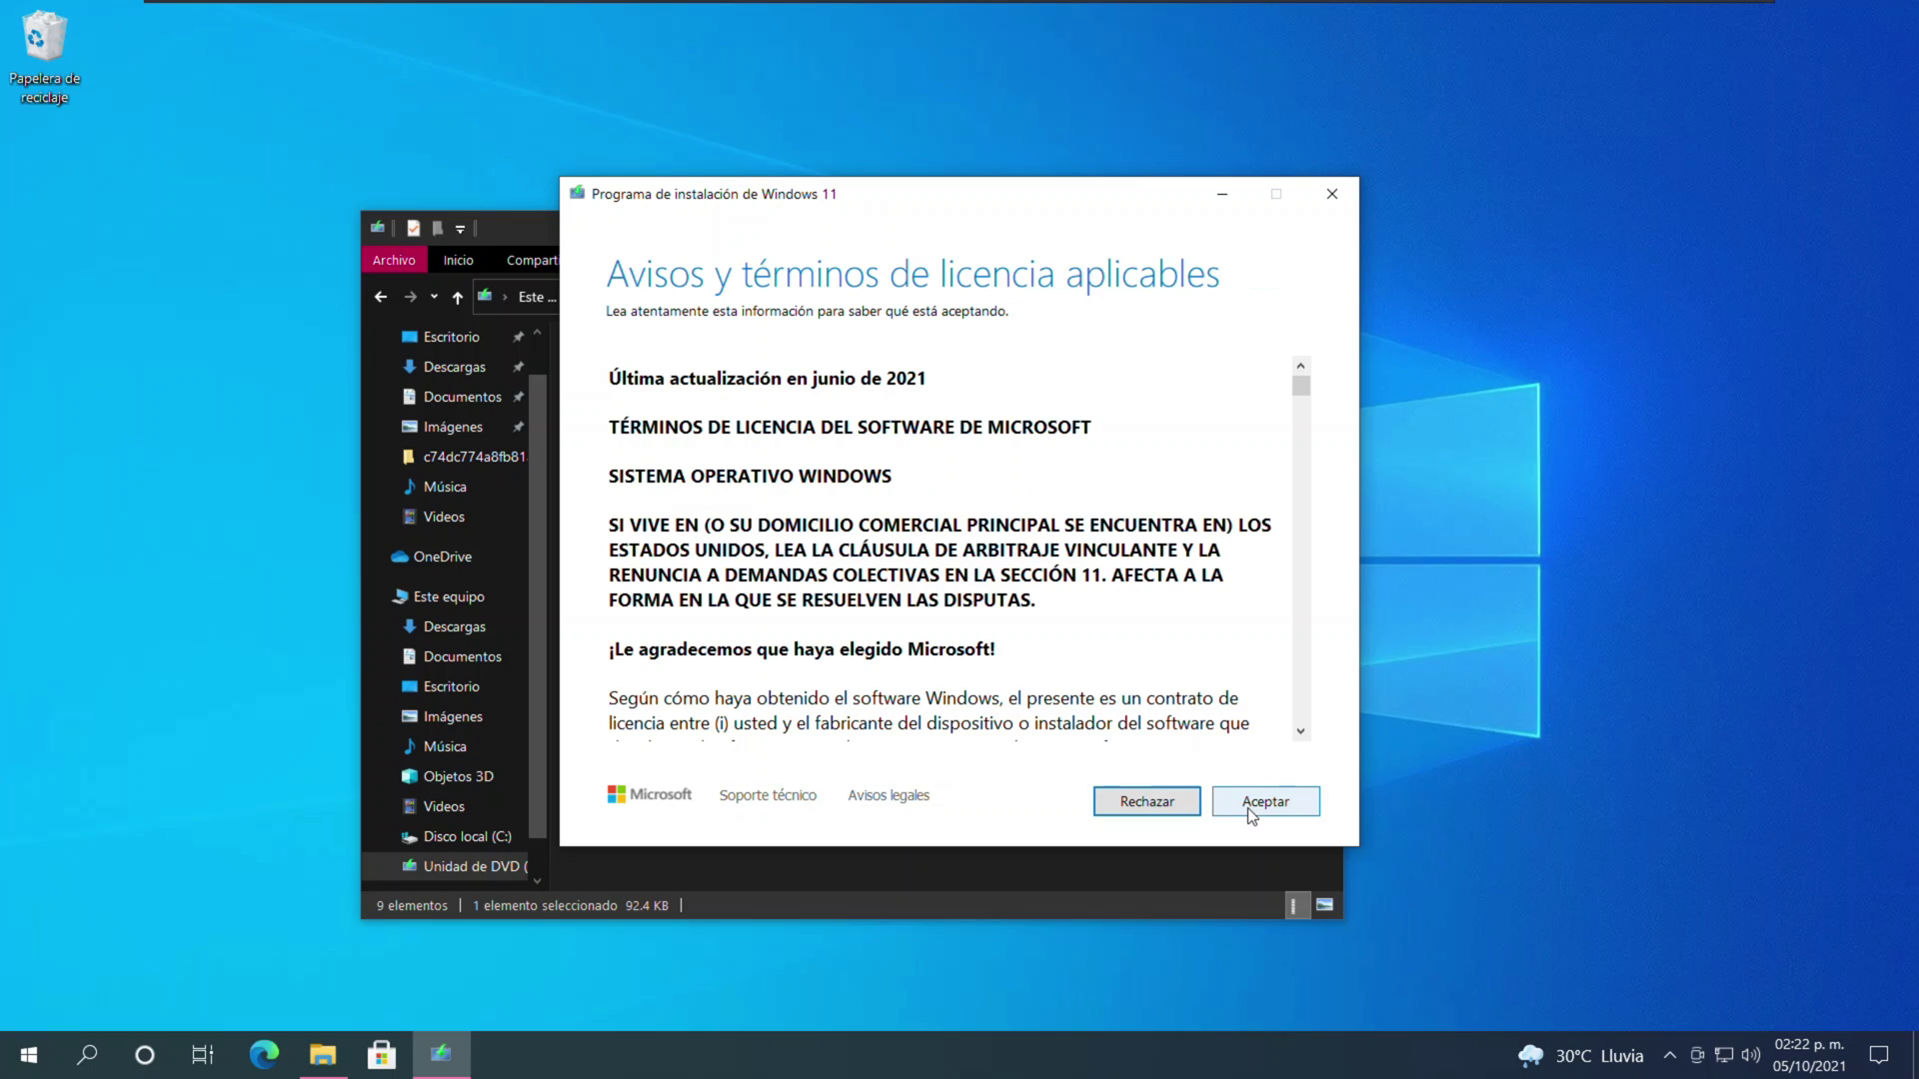
left_click(1247, 808)
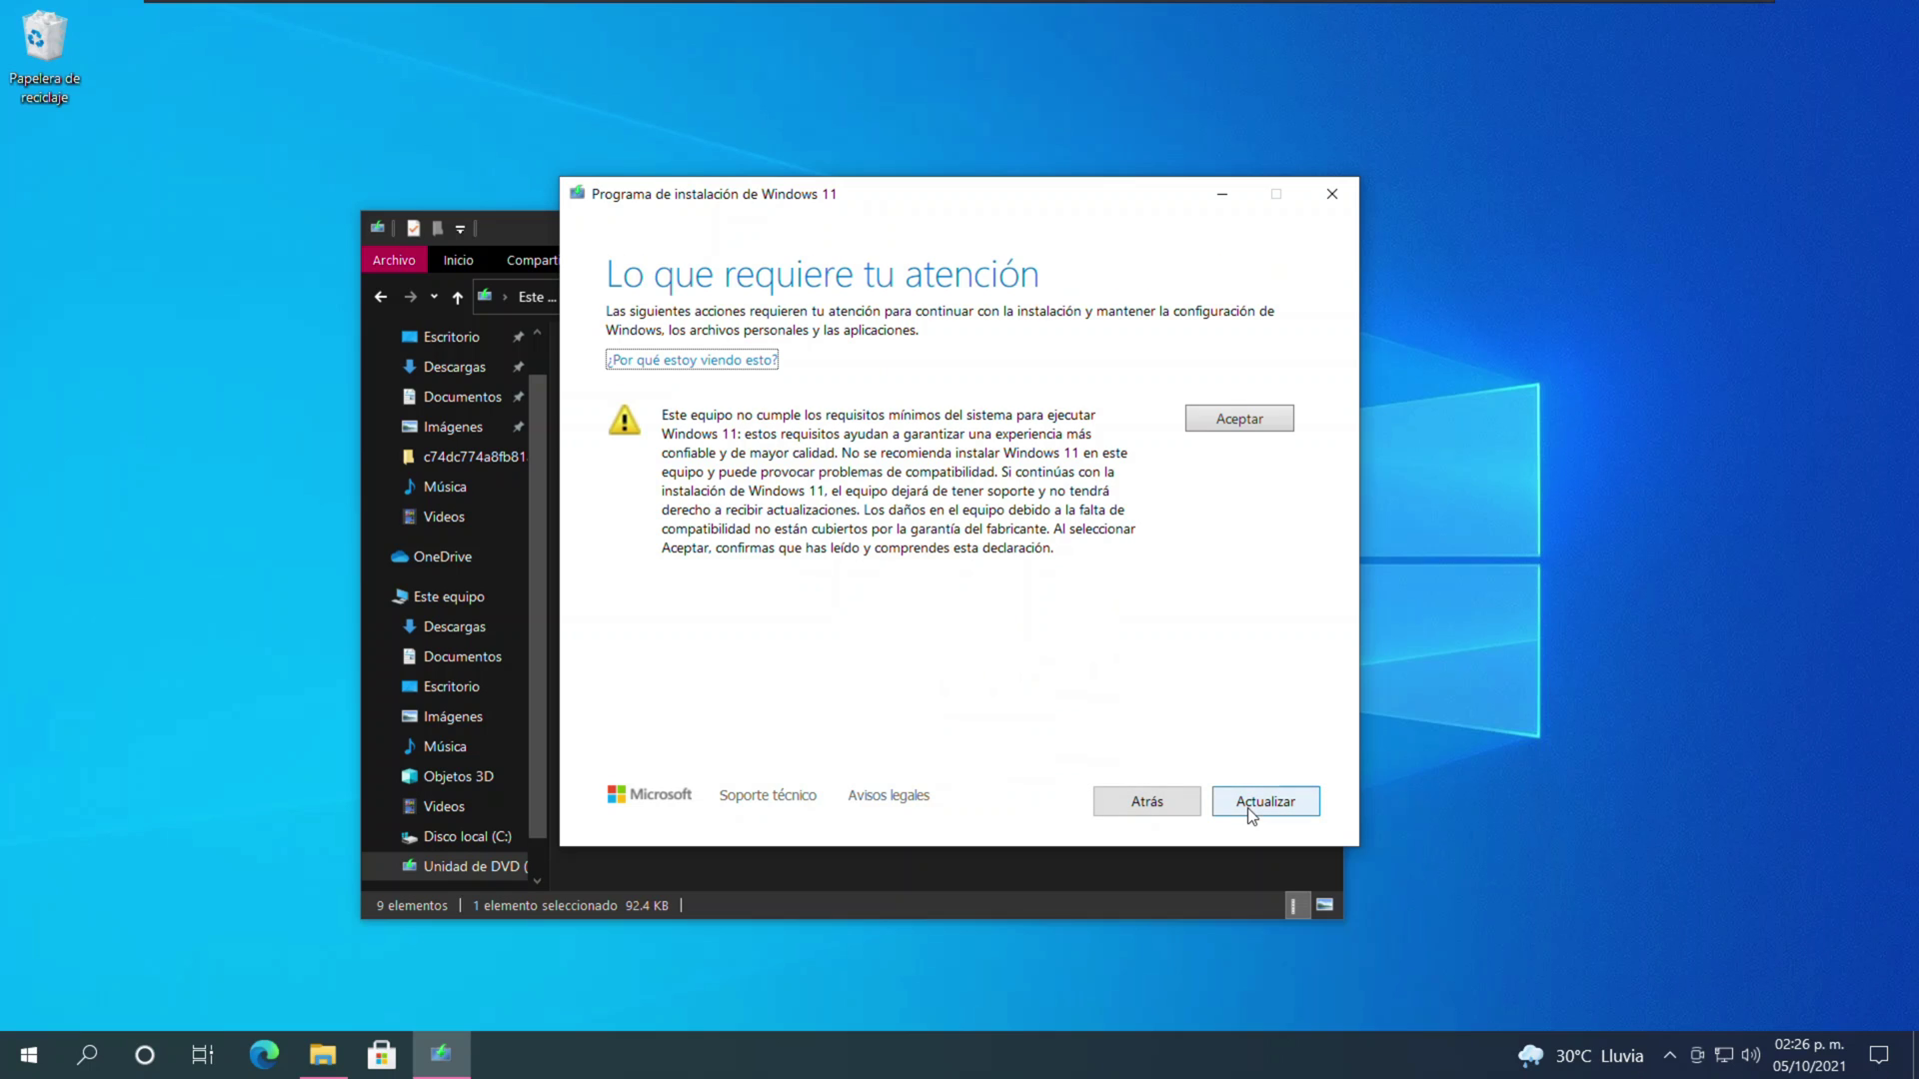
left_click(1227, 421)
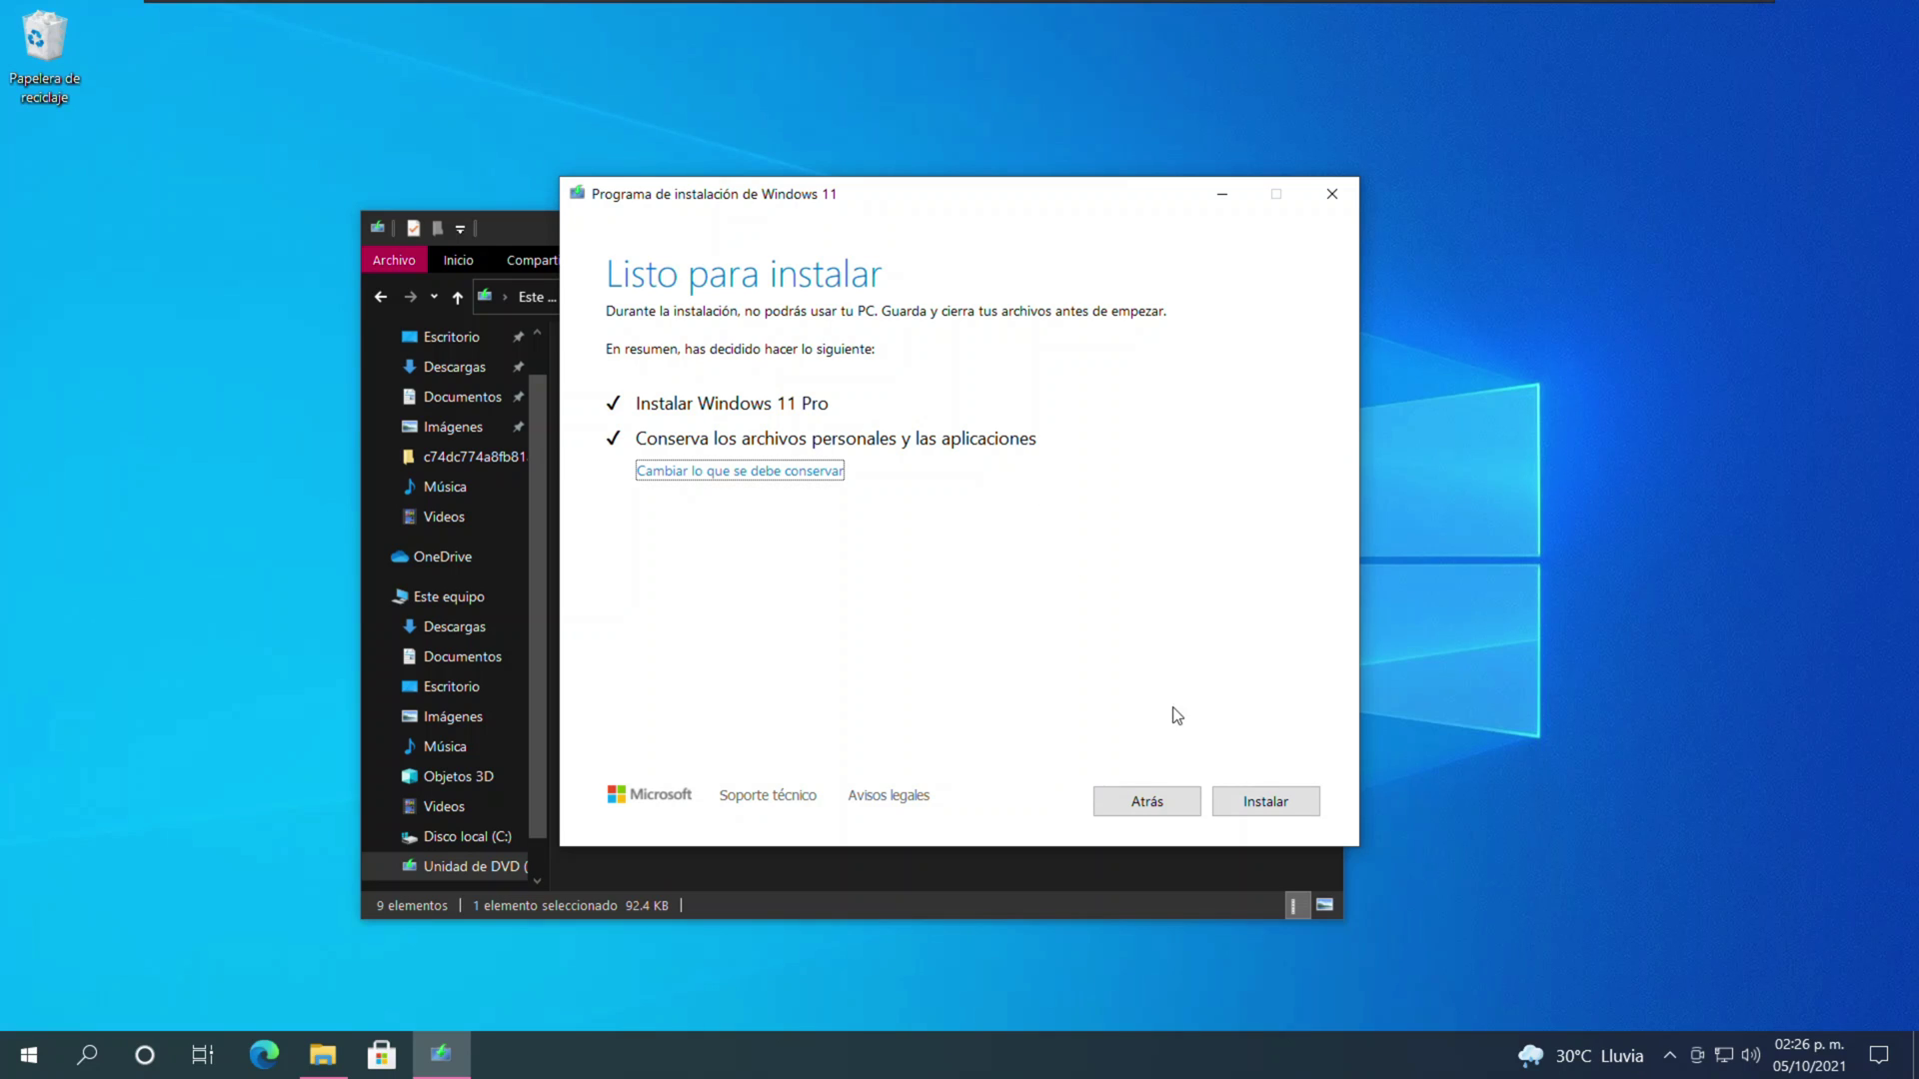
left_click(1228, 800)
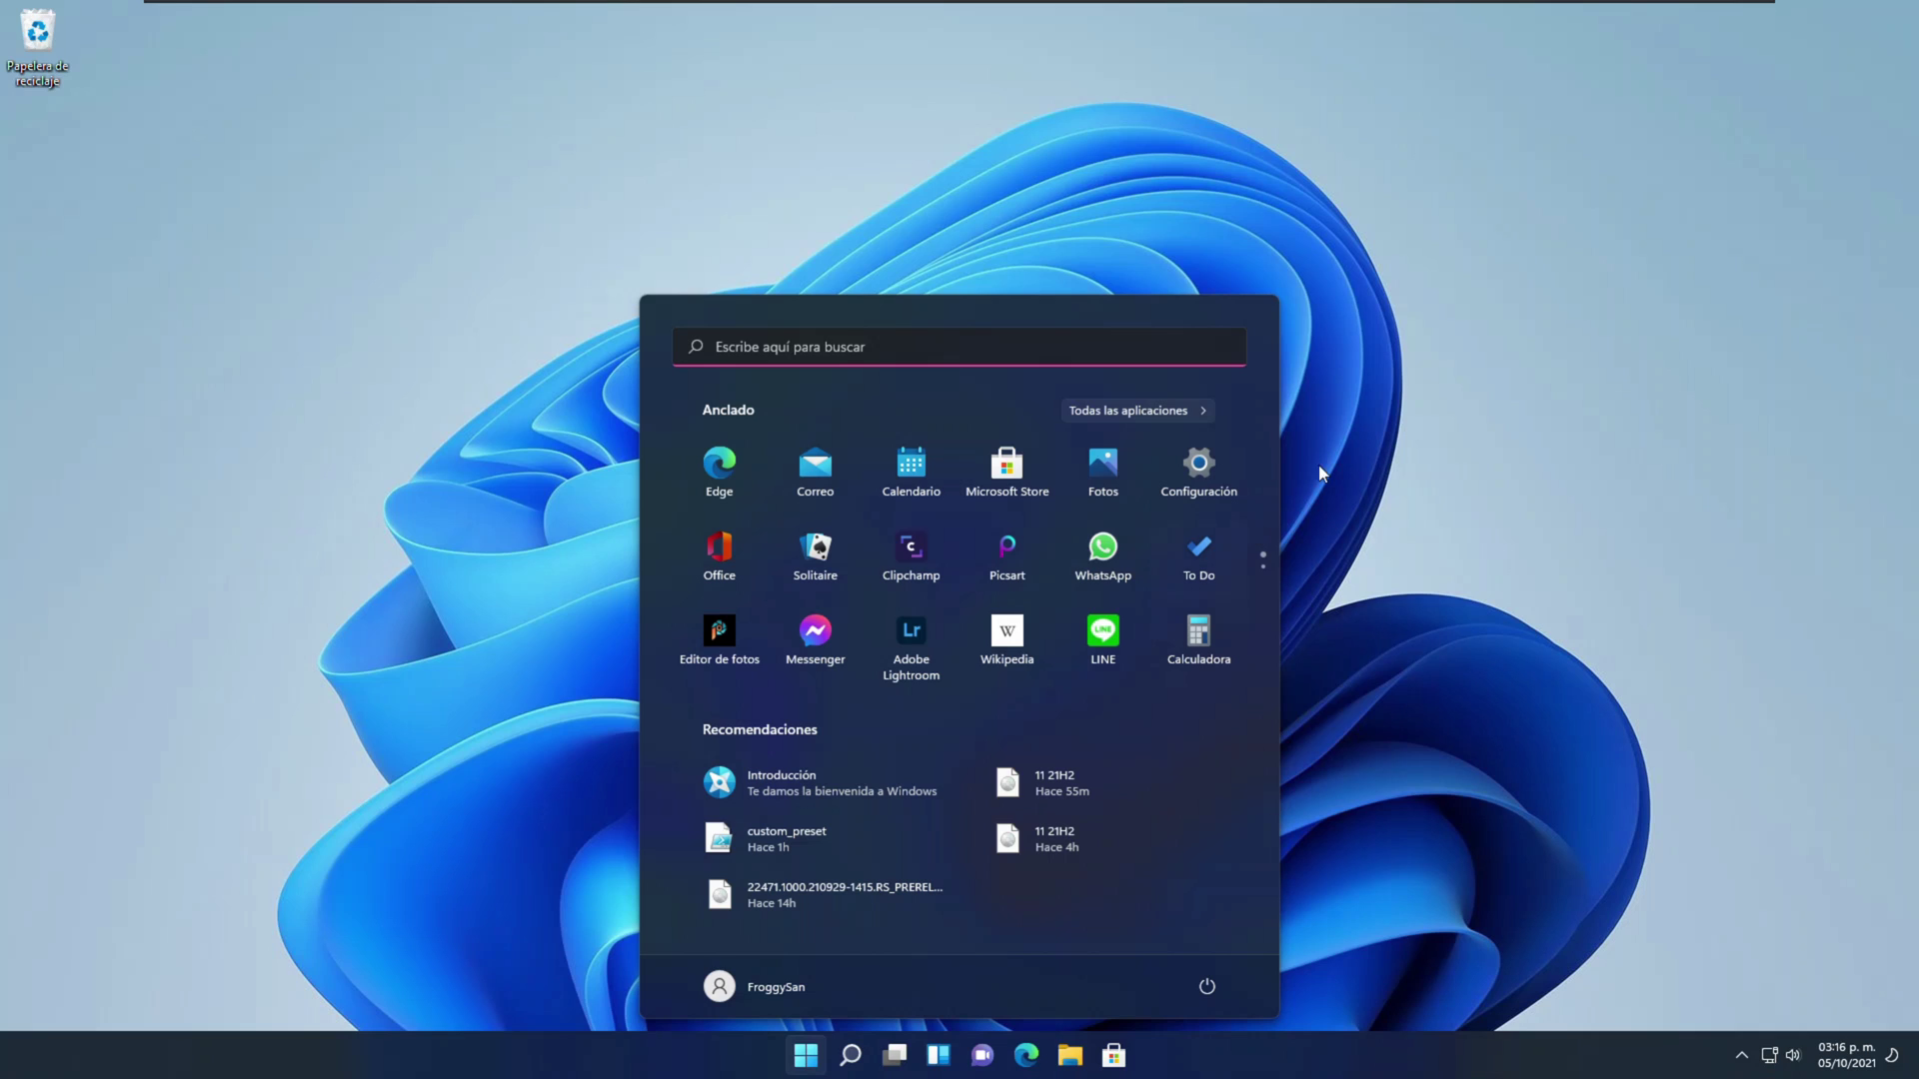
left_click(1399, 499)
left_click(807, 1066)
left_click(1427, 736)
Step: Run winver to check the installed Windows version, and move its information window to the middle of the desktop
key("super+r")
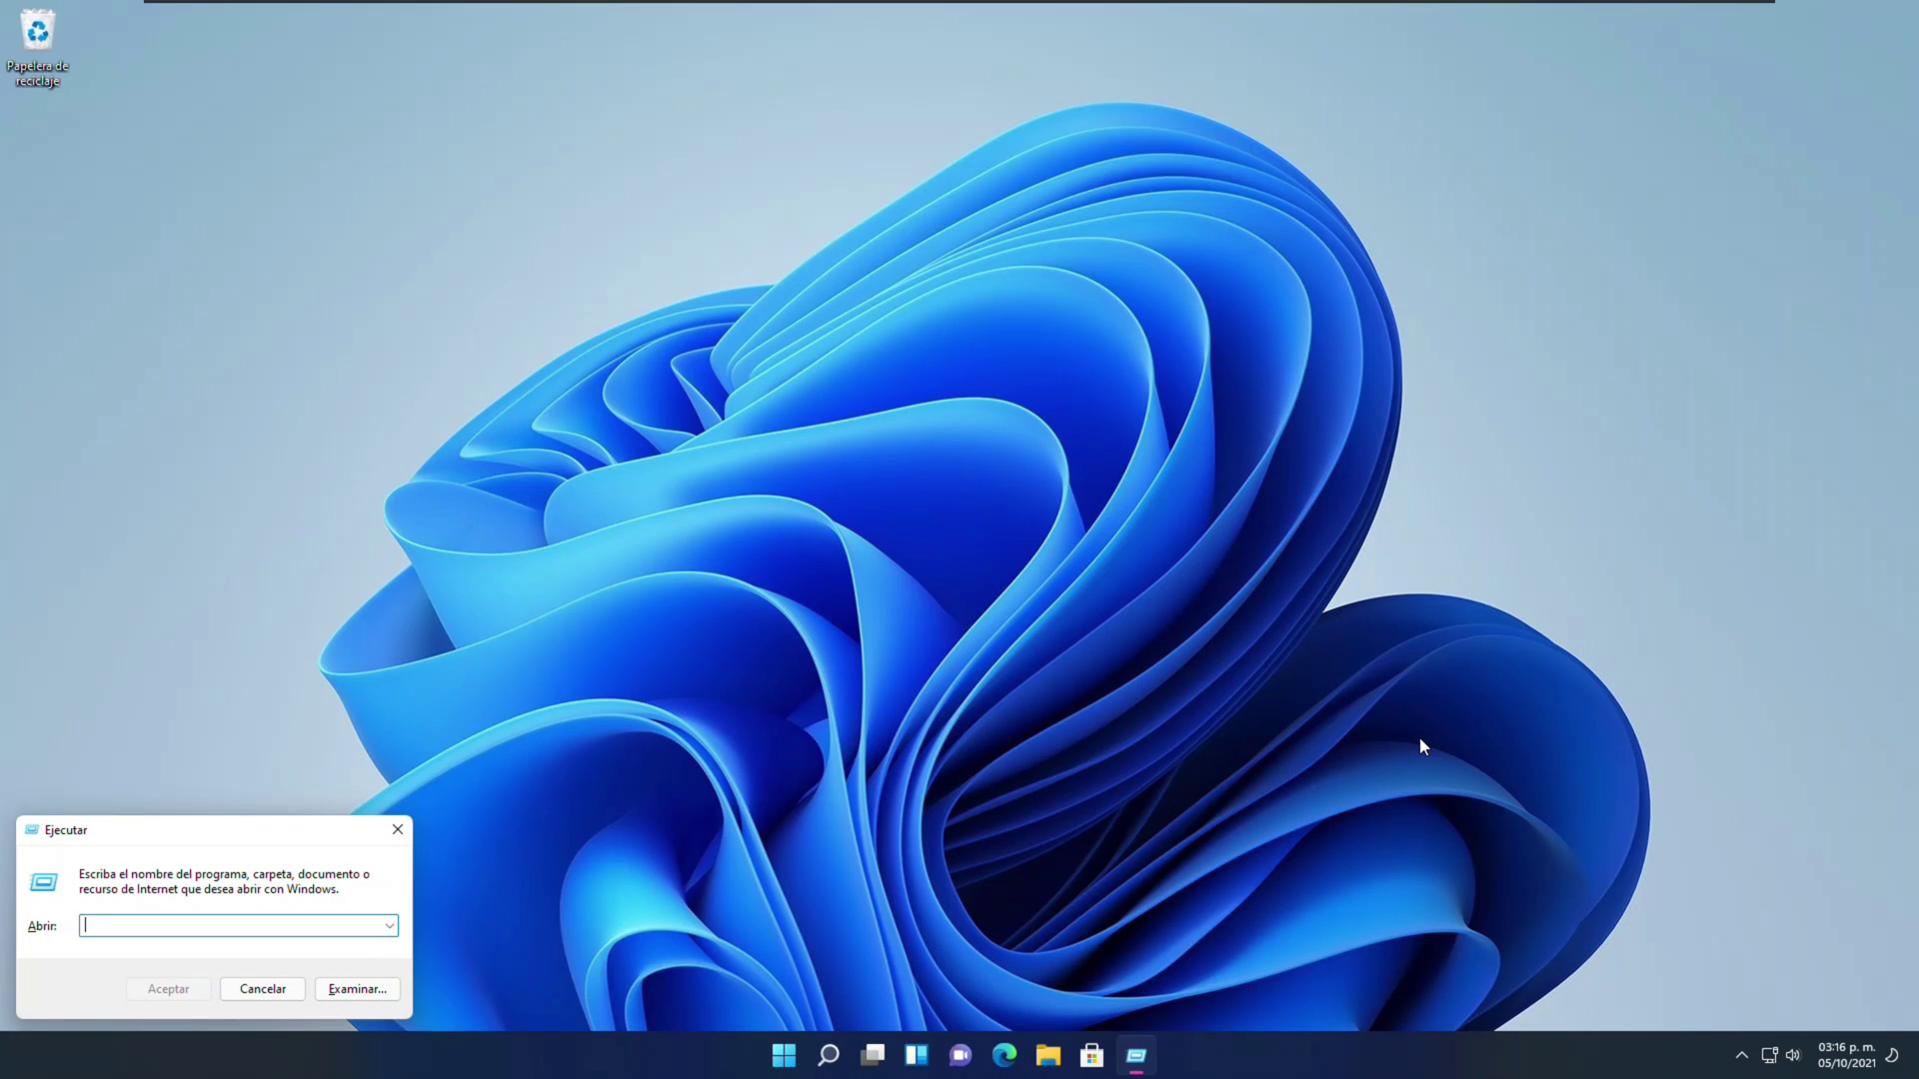
type("winver")
key("Return")
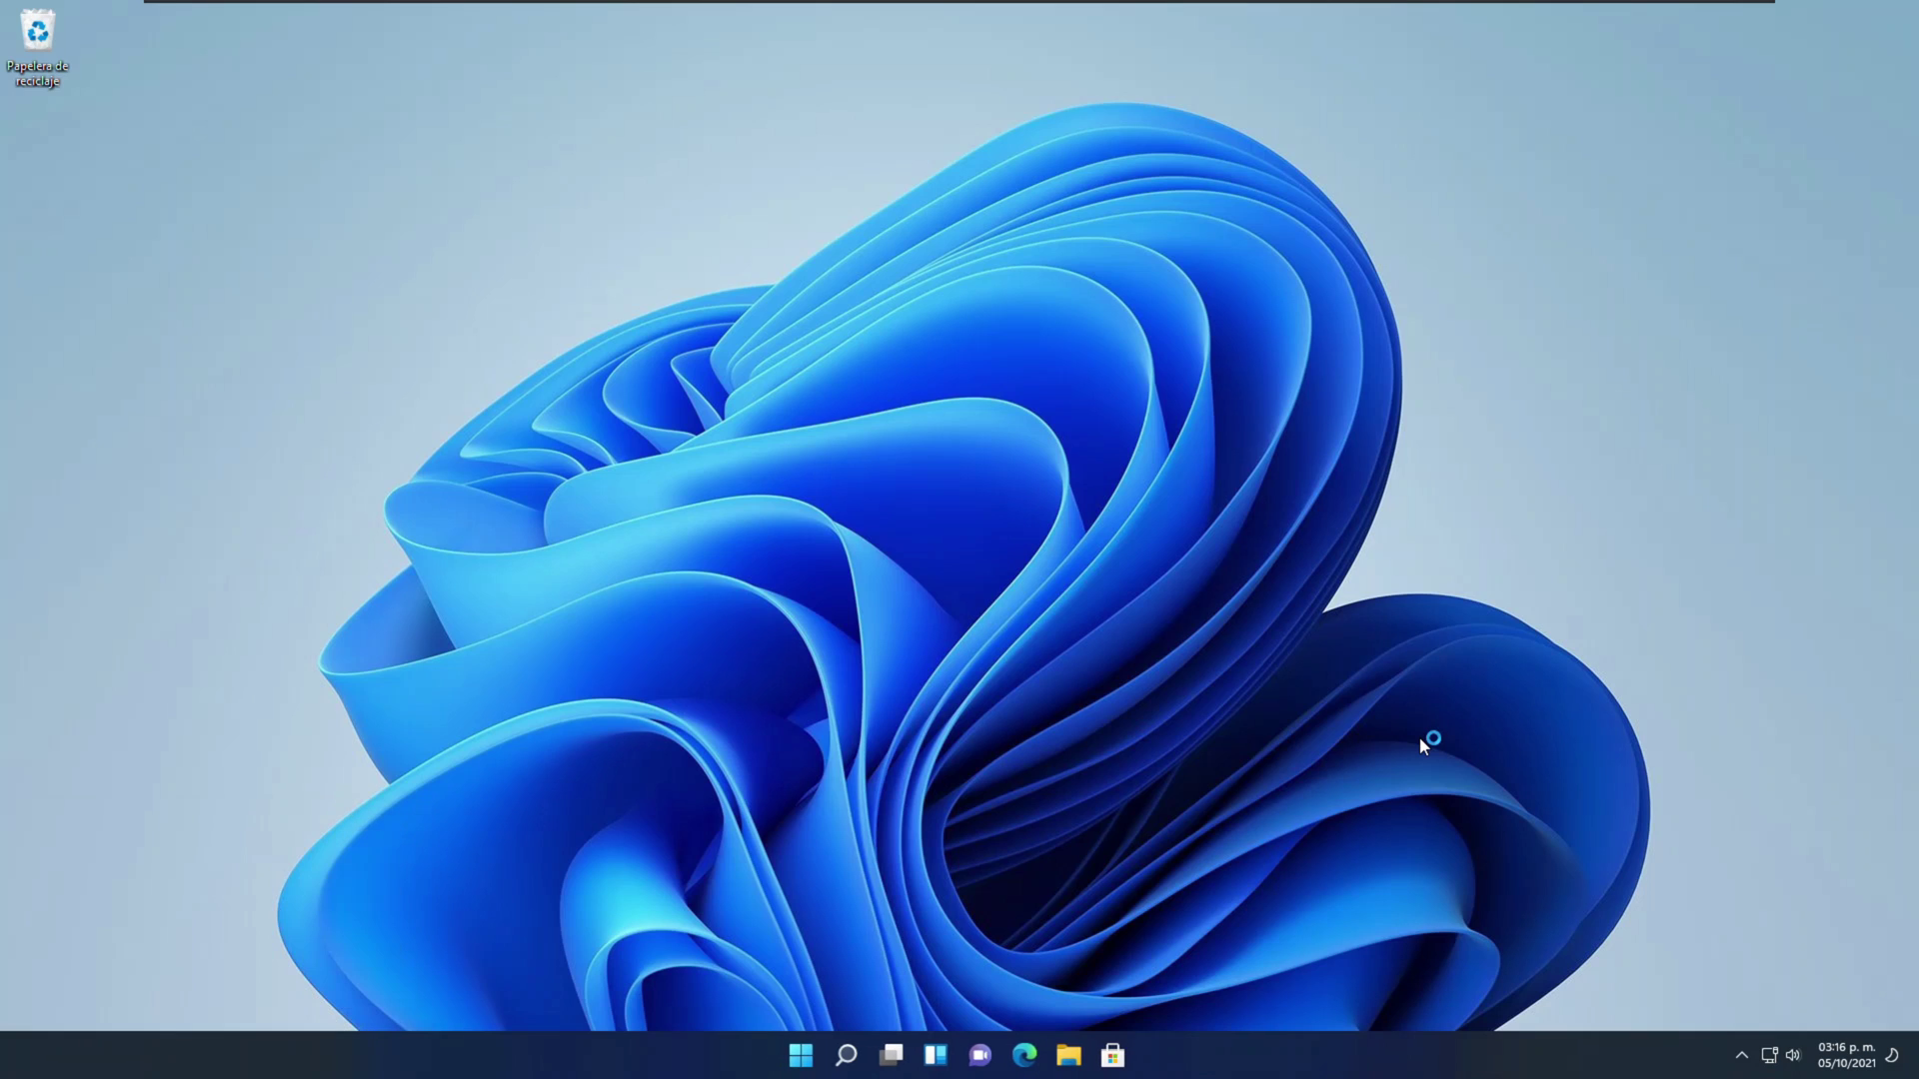
left_click_drag(322, 42, 1017, 451)
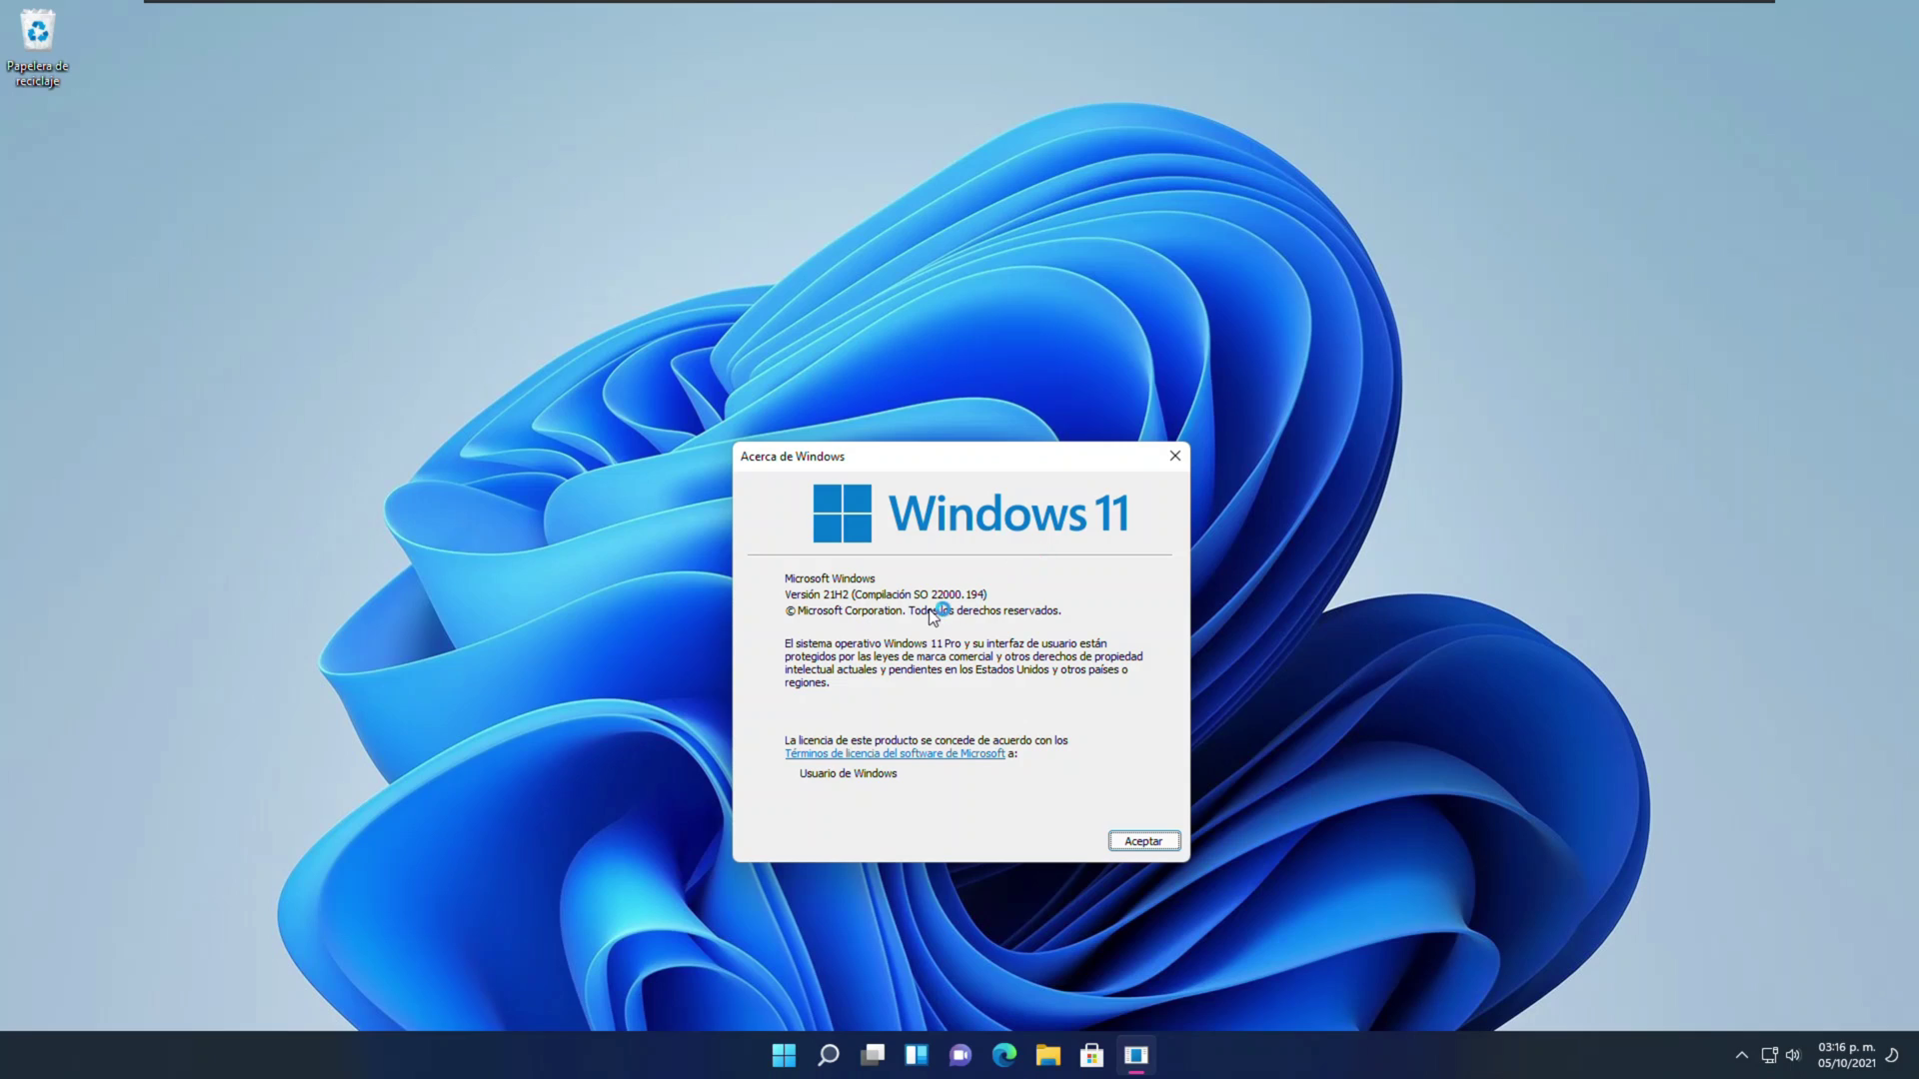